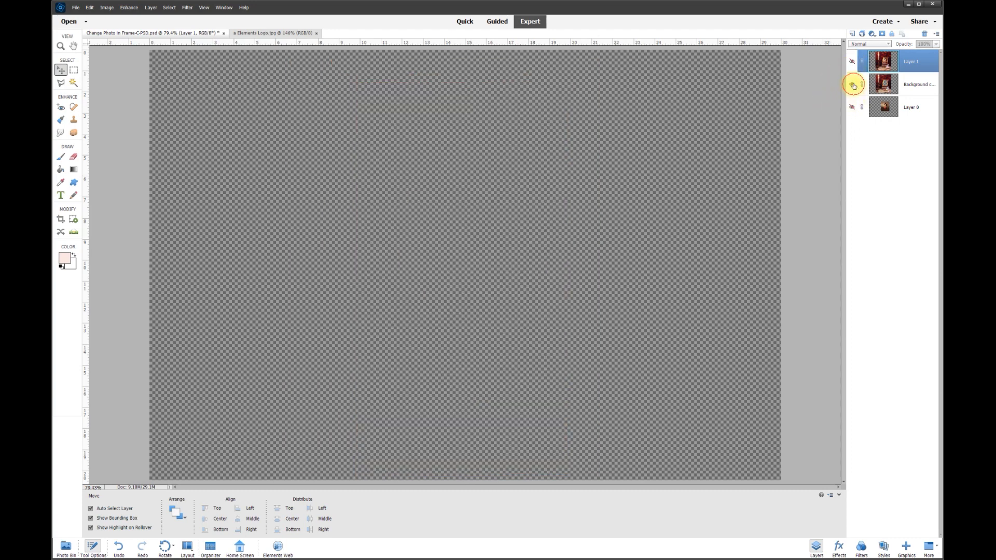
# - Show the Background copy layer and shift the cut-out frame picture around the canvas, ending against the canvas's left edge
pyautogui.click(854, 85)
pyautogui.moveTo(583, 151); pyautogui.dragTo(604, 153)
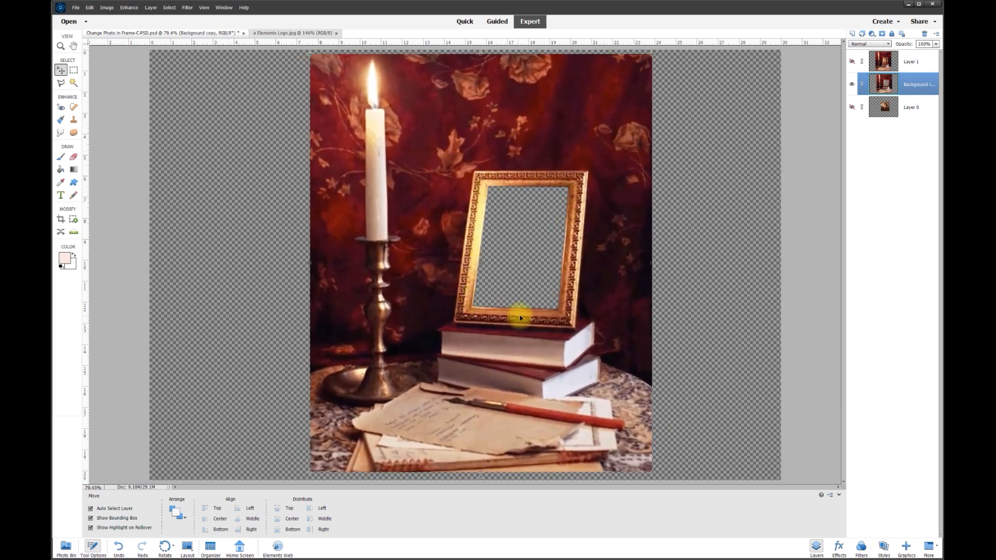
pyautogui.moveTo(564, 207); pyautogui.dragTo(574, 169)
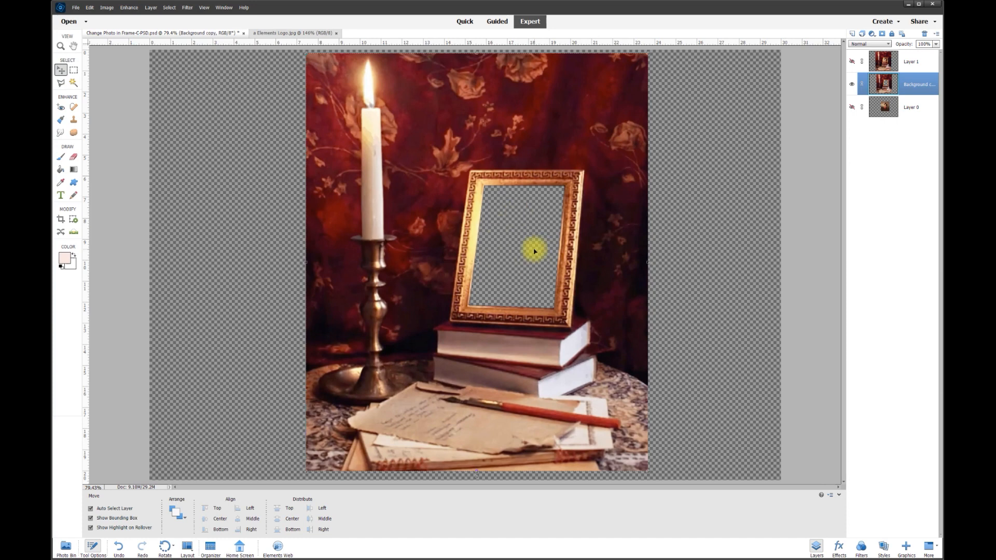
pyautogui.moveTo(600, 210); pyautogui.dragTo(371, 213)
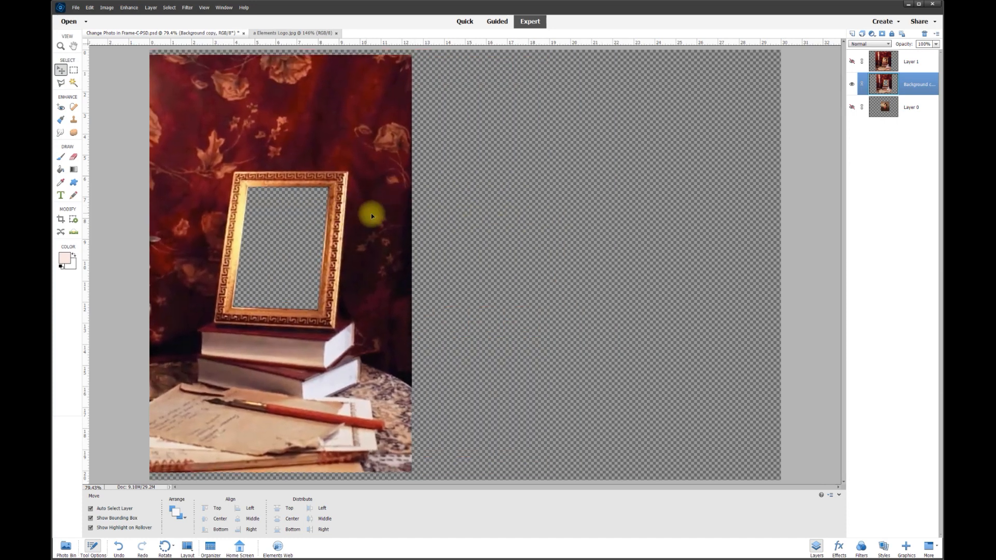
# - Show Layer 0 and separate the two pictures, centering the frame picture and leaving the woman's portrait partly exposed on its right
pyautogui.click(852, 108)
pyautogui.moveTo(600, 202); pyautogui.dragTo(704, 245)
pyautogui.moveTo(390, 233); pyautogui.dragTo(611, 233)
pyautogui.moveTo(696, 253); pyautogui.dragTo(673, 256)
# - Move the woman's portrait on Layer 0 back behind the opening of the gold frame
pyautogui.click(899, 111)
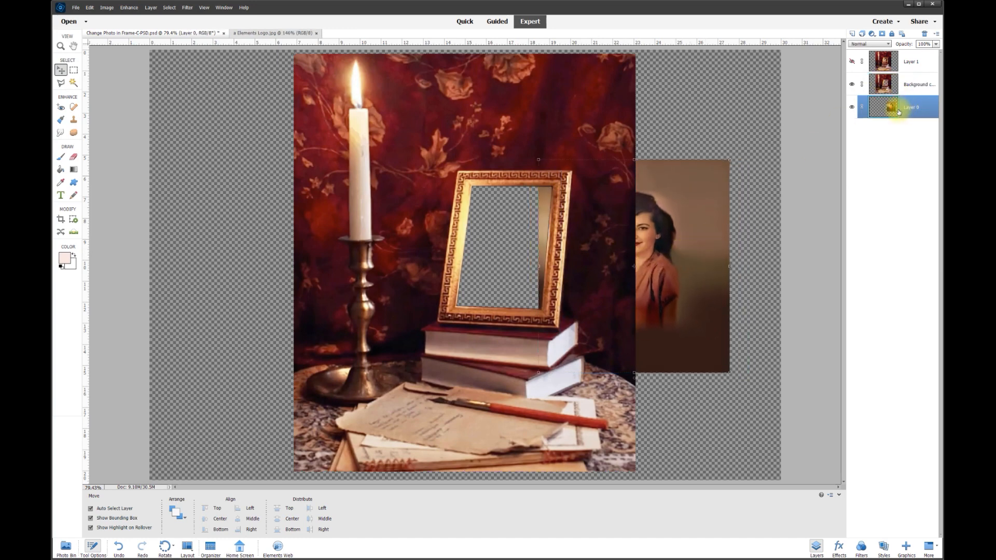
pyautogui.click(914, 87)
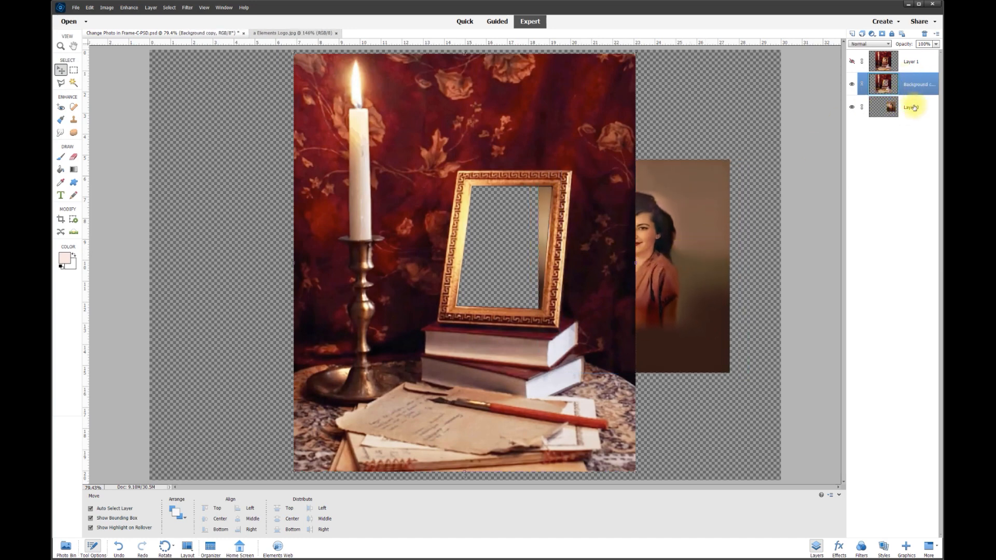
pyautogui.click(913, 107)
pyautogui.moveTo(696, 217); pyautogui.dragTo(563, 224)
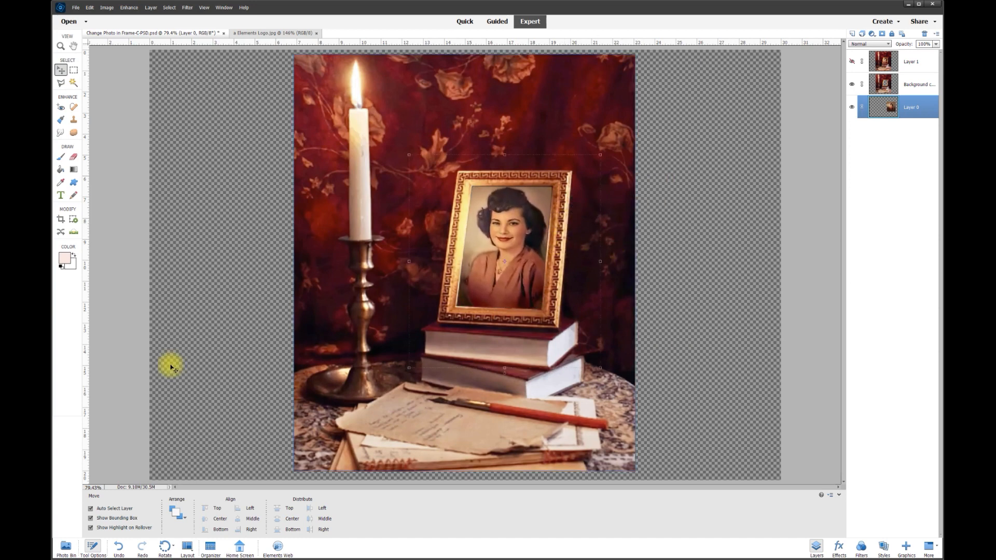
# - Try the Save As formats for the document, choosing JPEG and returning to Photoshop (*.PSD;*.PDD)
pyautogui.click(63, 222)
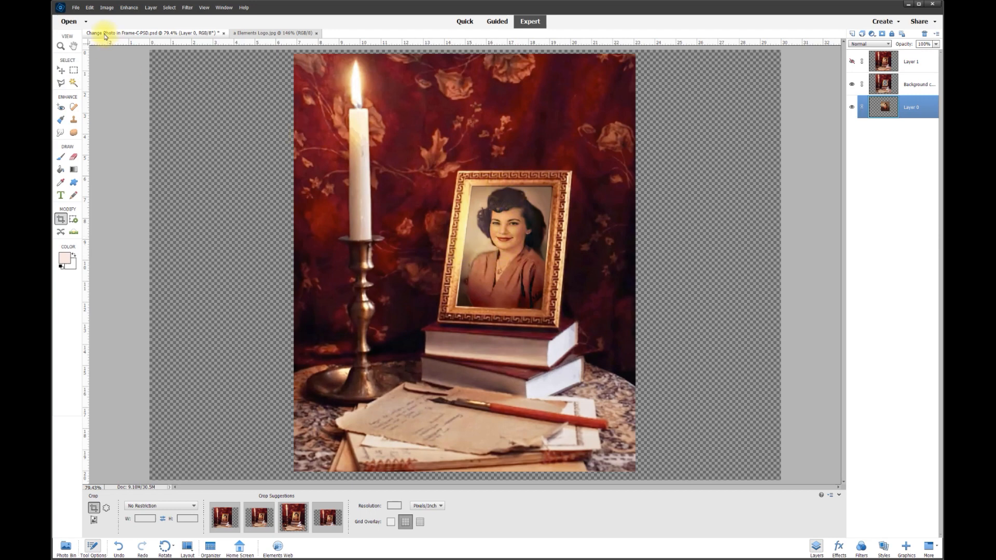
pyautogui.click(75, 9)
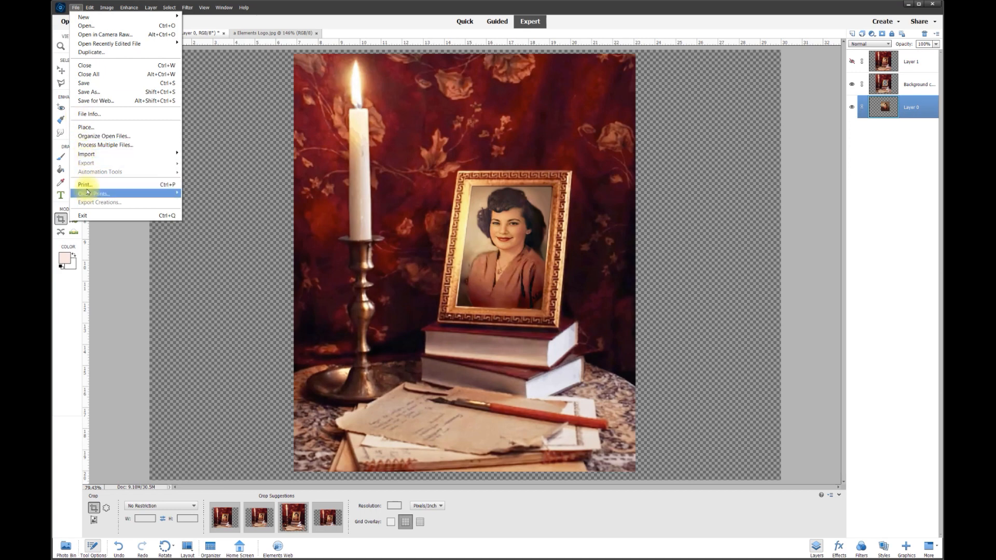
pyautogui.click(90, 92)
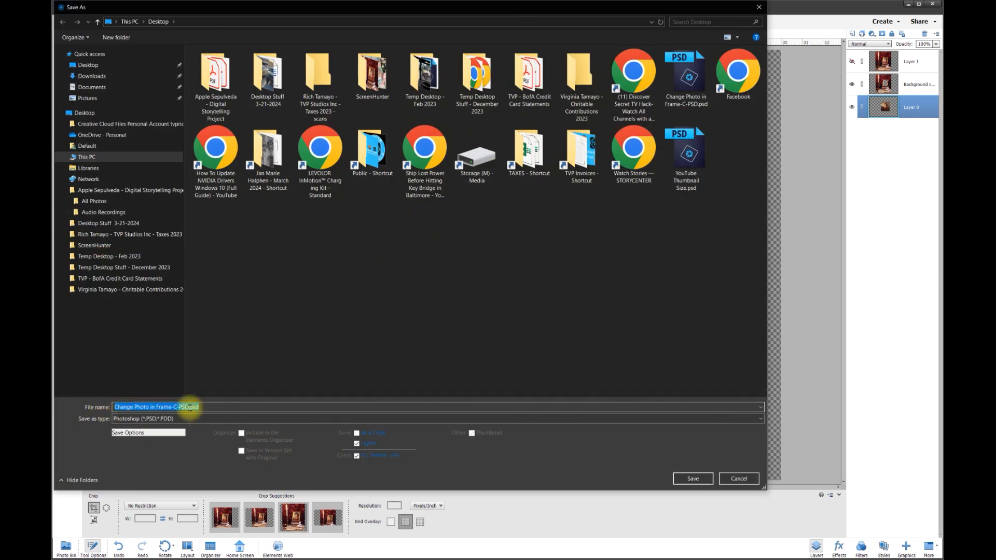
pyautogui.click(176, 418)
pyautogui.click(151, 466)
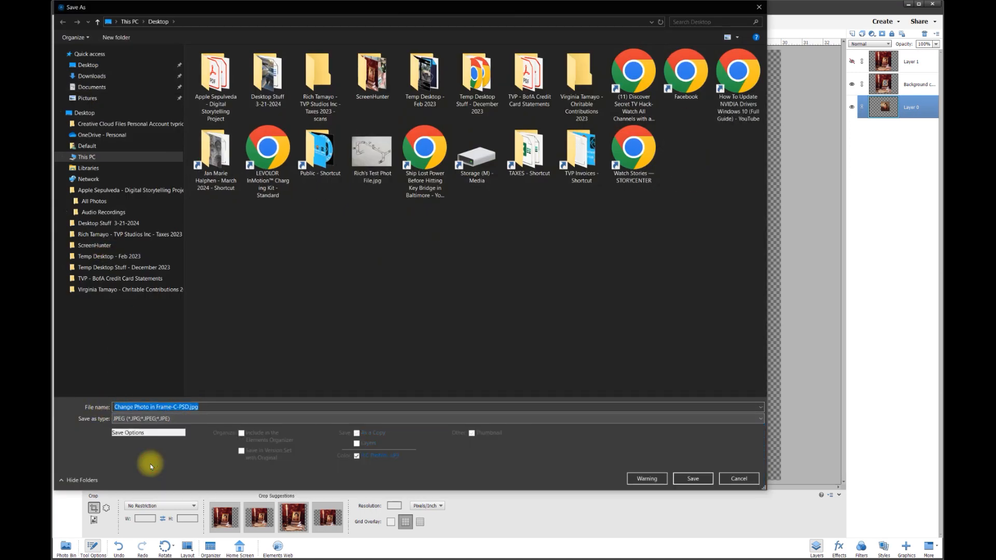
pyautogui.click(132, 419)
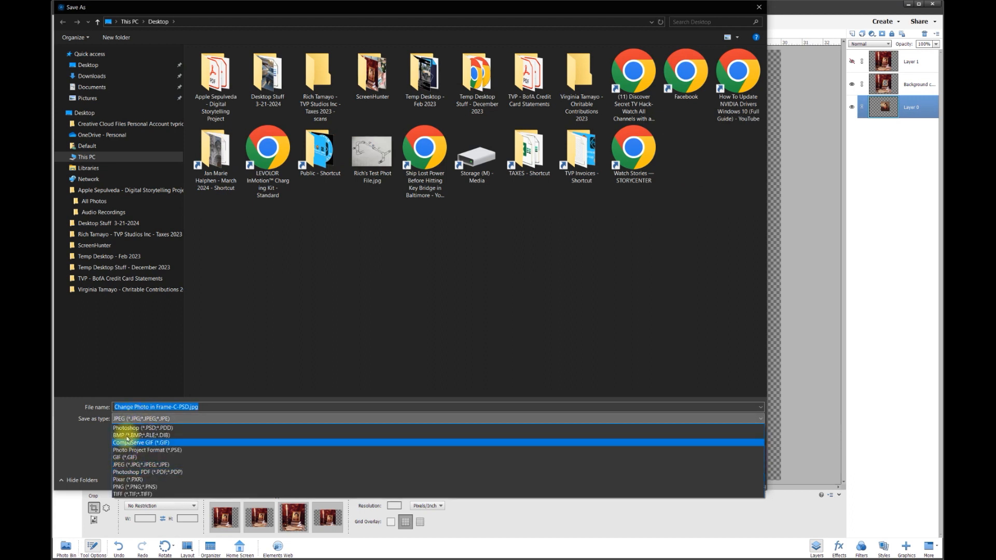
pyautogui.click(155, 429)
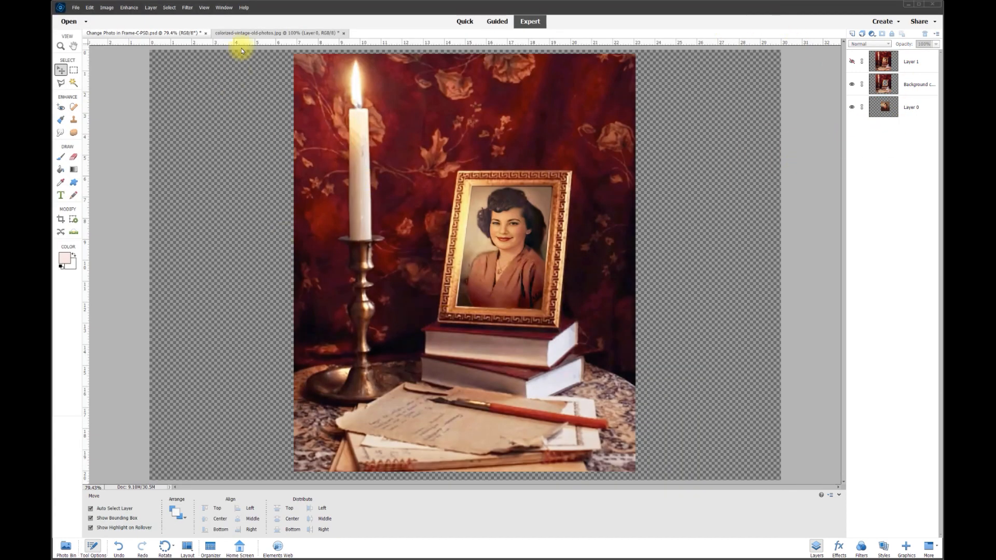
# - Copy the man's portrait from colorized-vintage-old-photos.jpg into the frame document and scale it down to about 46%
pyautogui.click(252, 34)
pyautogui.moveTo(440, 155); pyautogui.dragTo(332, 212)
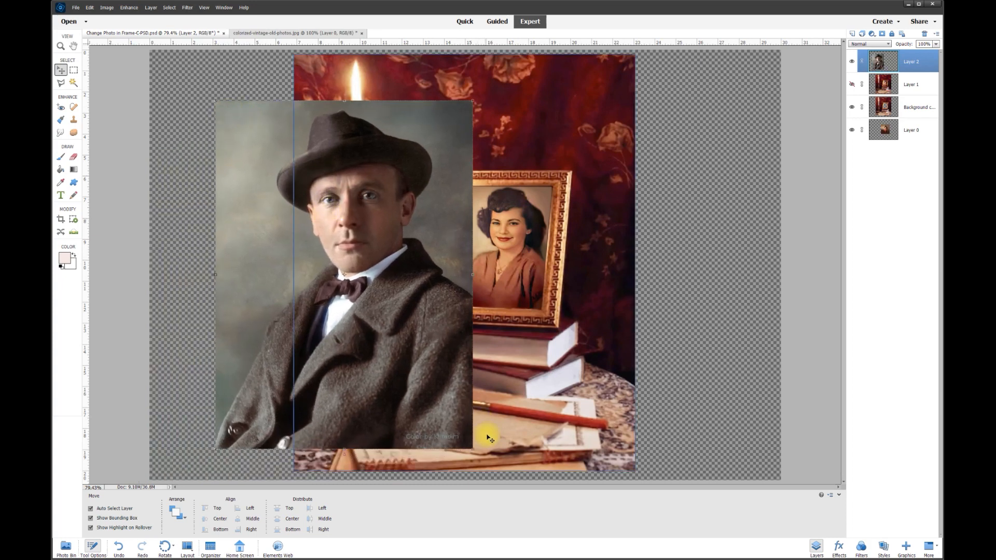
pyautogui.moveTo(472, 449); pyautogui.dragTo(436, 340)
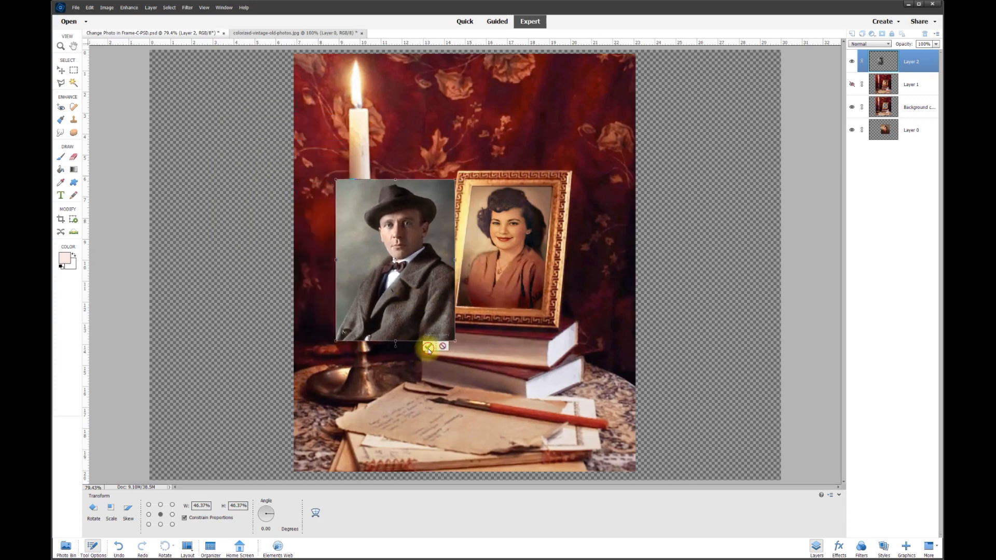
pyautogui.click(428, 347)
# - Reorder the man's portrait layer directly beneath Background copy and move the portrait behind the frame's opening
pyautogui.moveTo(423, 270); pyautogui.dragTo(322, 252)
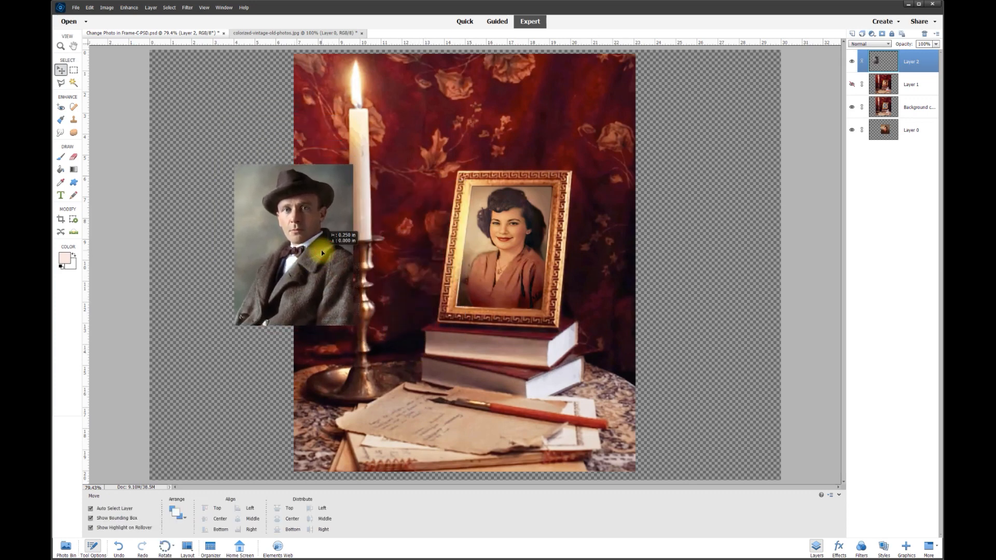
pyautogui.moveTo(912, 61); pyautogui.dragTo(915, 119)
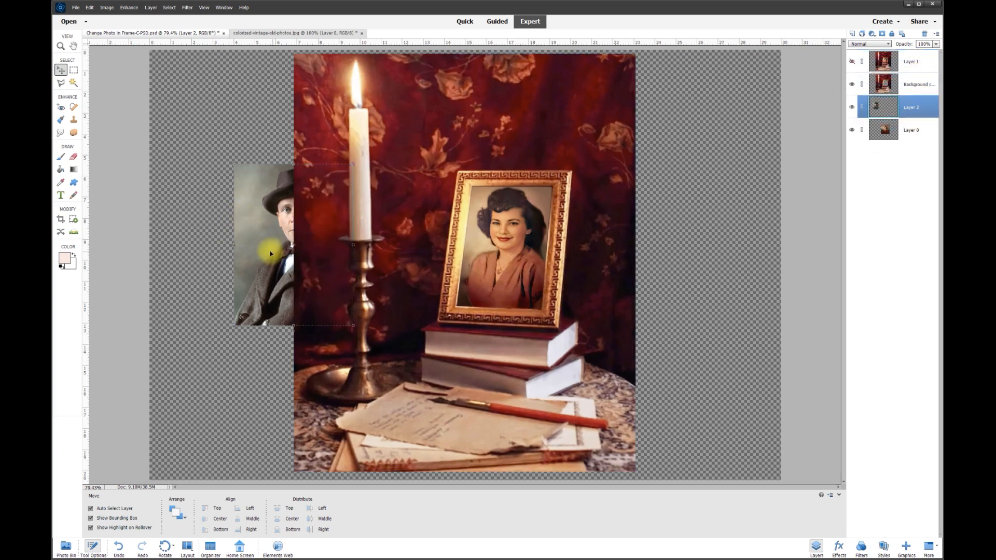
pyautogui.moveTo(275, 255); pyautogui.dragTo(511, 269)
# - Shrink the man's portrait slightly and position it so it fills the frame's opening
pyautogui.moveTo(557, 342)
pyautogui.mouseDown()
pyautogui.moveTo(544, 320)
pyautogui.moveTo(546, 328)
pyautogui.mouseUp()
pyautogui.moveTo(523, 277); pyautogui.dragTo(502, 308)
pyautogui.click(525, 332)
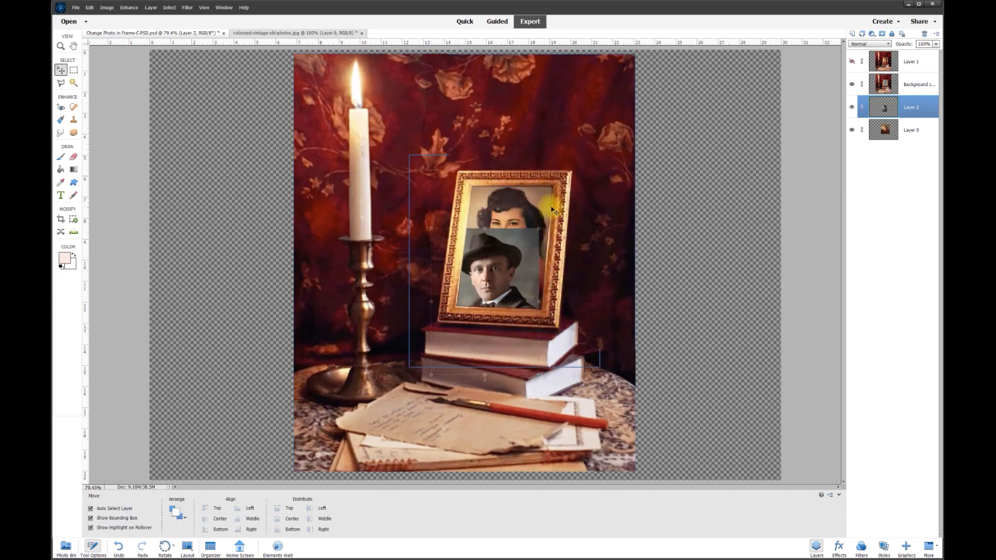
pyautogui.moveTo(530, 249); pyautogui.dragTo(530, 212)
pyautogui.moveTo(521, 274); pyautogui.dragTo(515, 270)
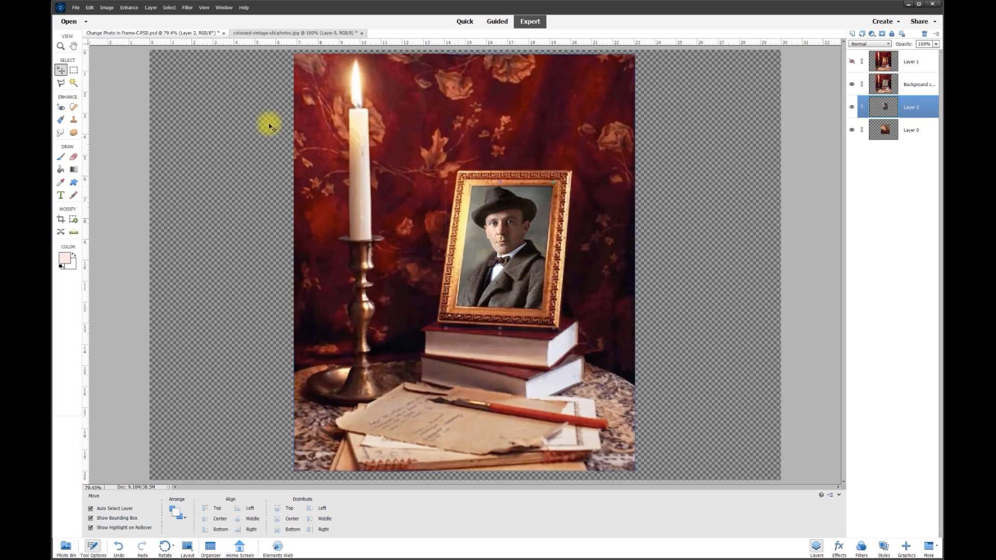
# - Skew the top of the man's portrait to the right to match the tilt of the frame
pyautogui.click(125, 11)
pyautogui.moveTo(113, 28)
pyautogui.click(198, 27)
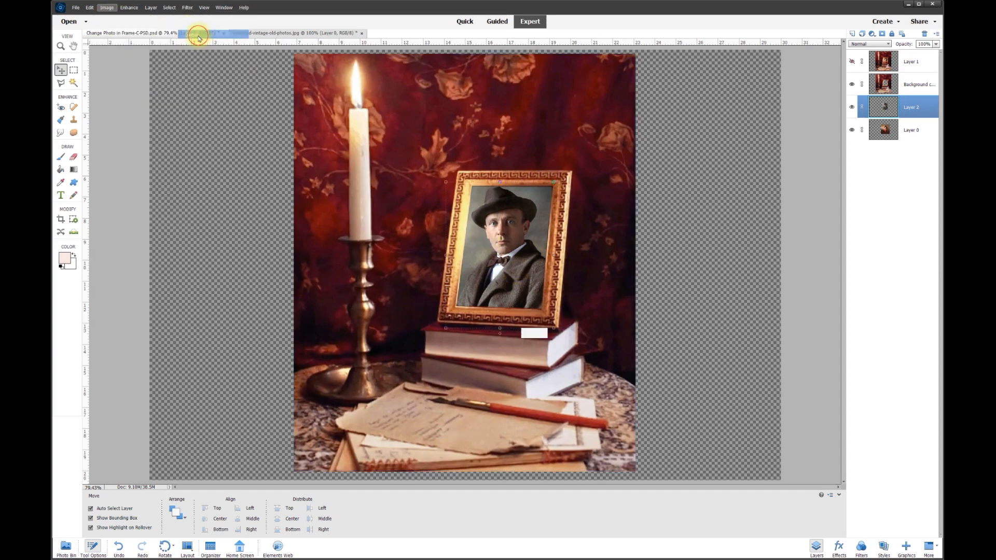
pyautogui.moveTo(502, 186); pyautogui.dragTo(513, 207)
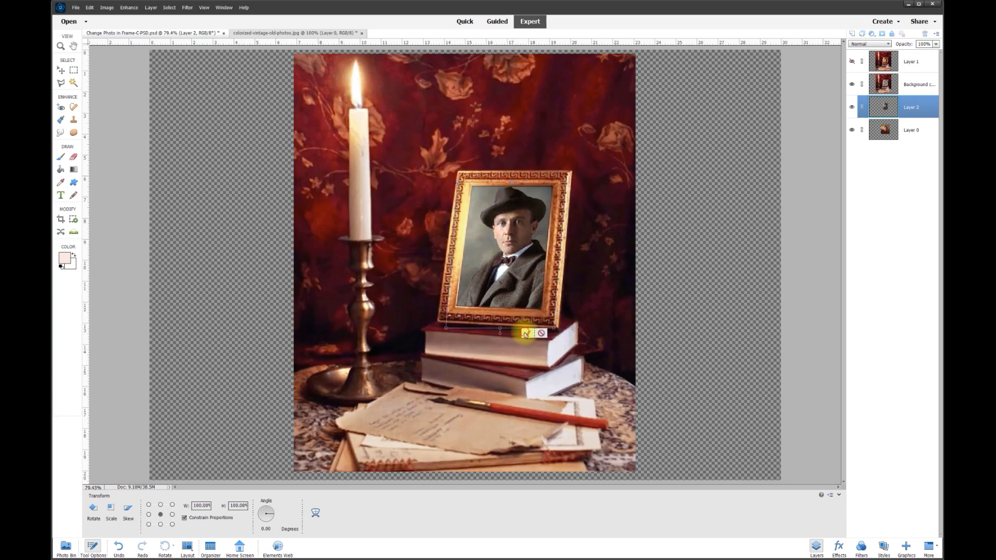
pyautogui.click(526, 333)
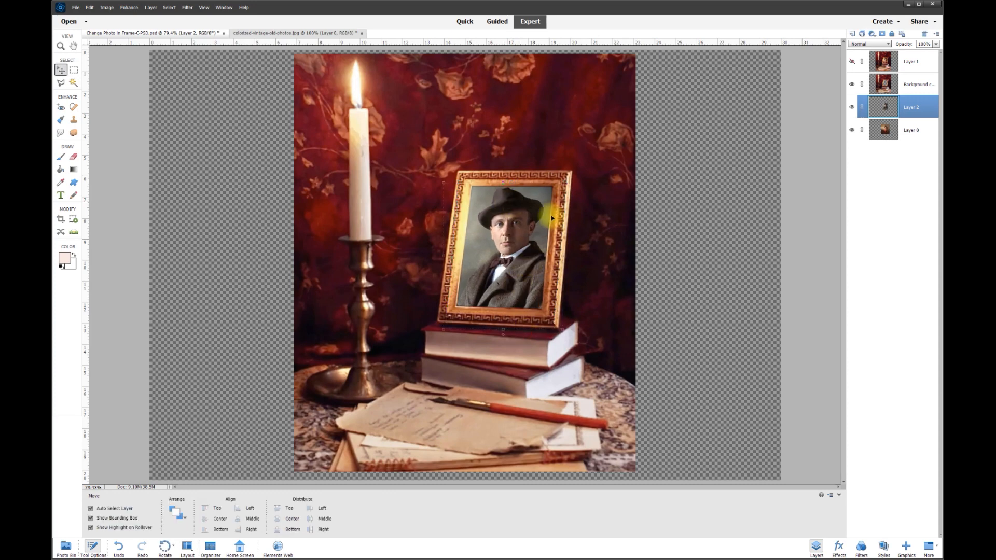
pyautogui.click(695, 254)
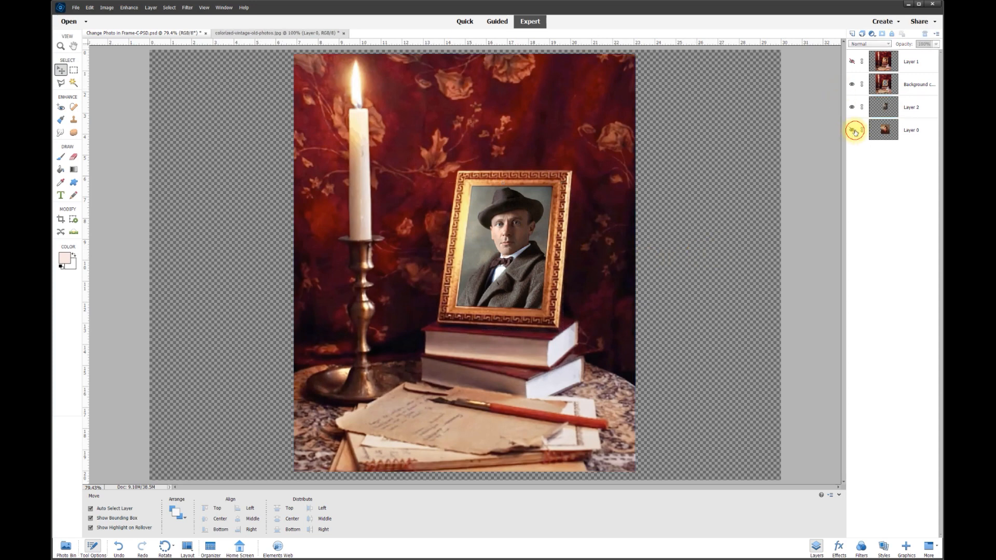
# - Hide the Layer 2 and Background copy layers and show only the original frame picture on Layer 1
pyautogui.click(851, 108)
pyautogui.click(852, 84)
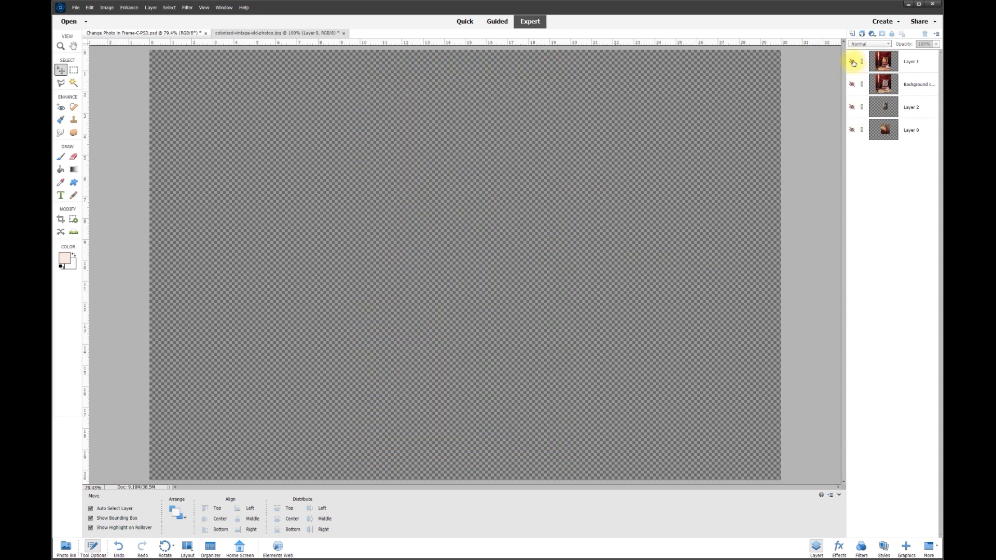
pyautogui.click(852, 61)
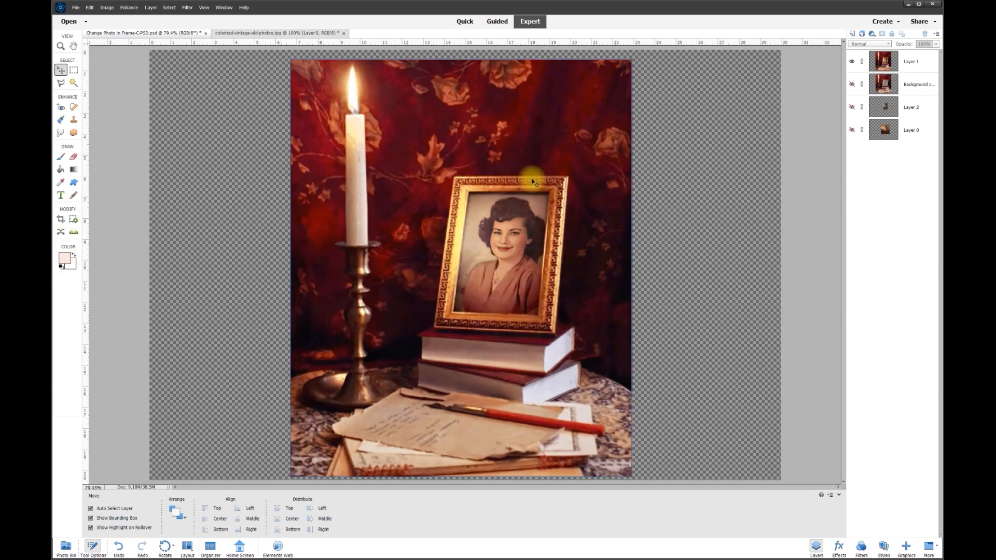
# - Set up the Eraser on Layer 1 with a 13 px brush for working on the framed photo
pyautogui.scroll(5, 558, 269)
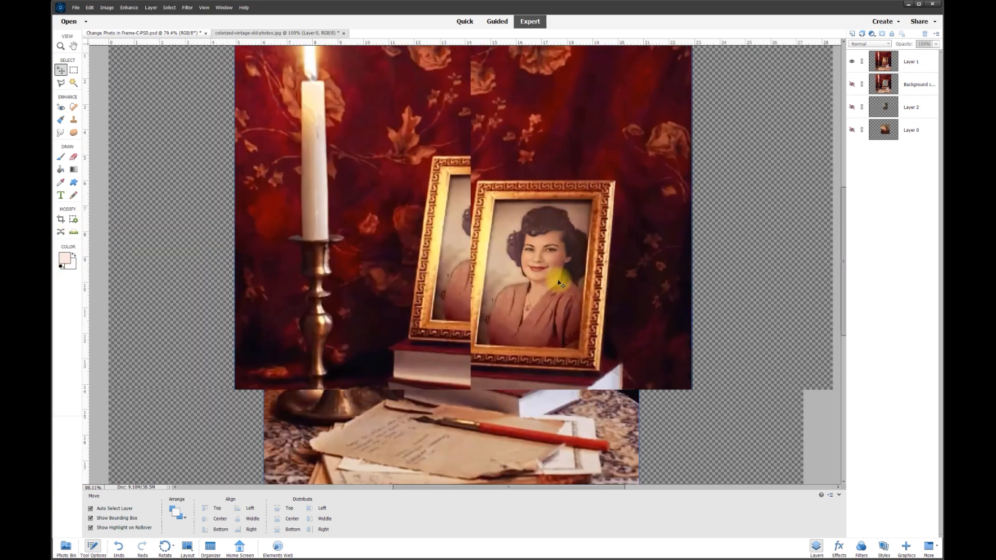
pyautogui.scroll(4, 520, 266)
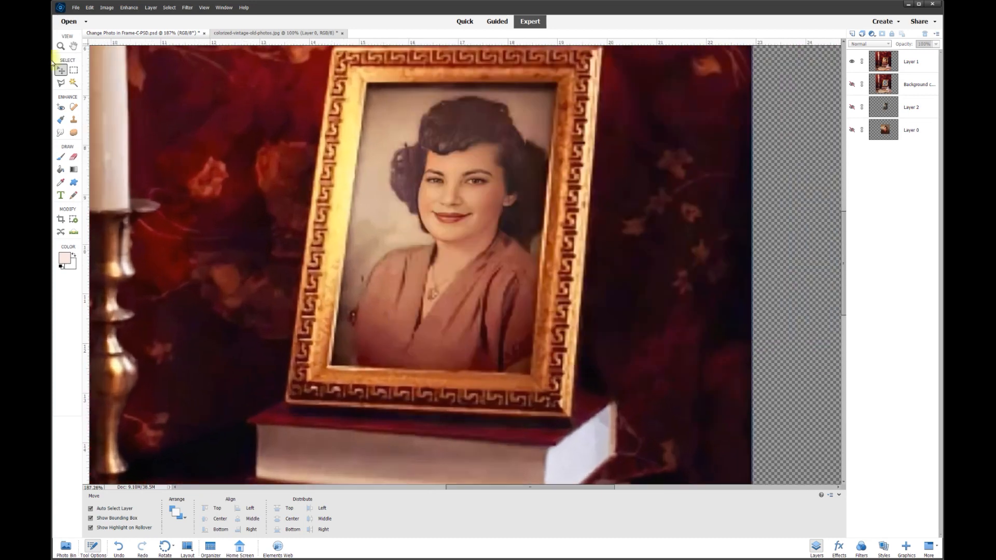
pyautogui.click(74, 157)
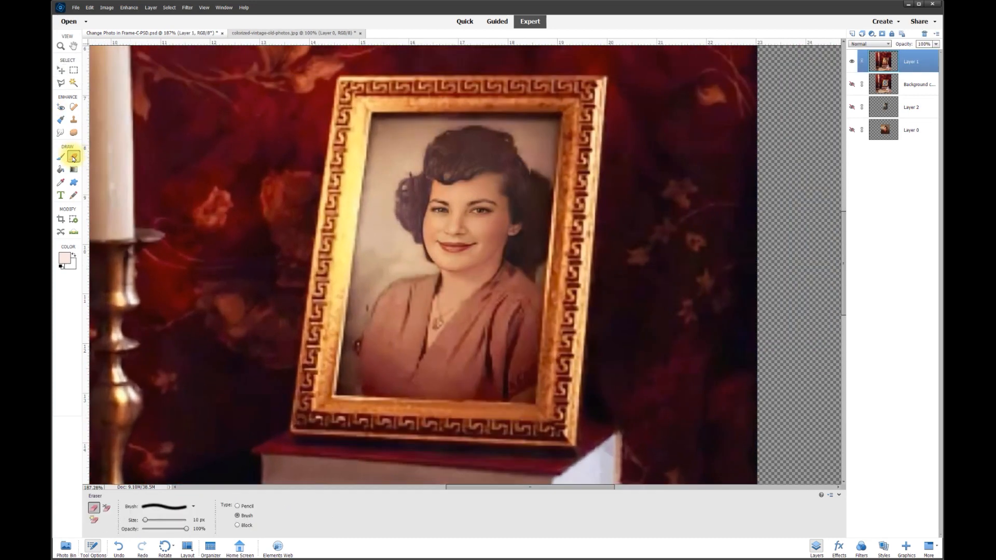
pyautogui.click(158, 506)
pyautogui.scroll(-3, 183, 545)
pyautogui.scroll(-1, 156, 545)
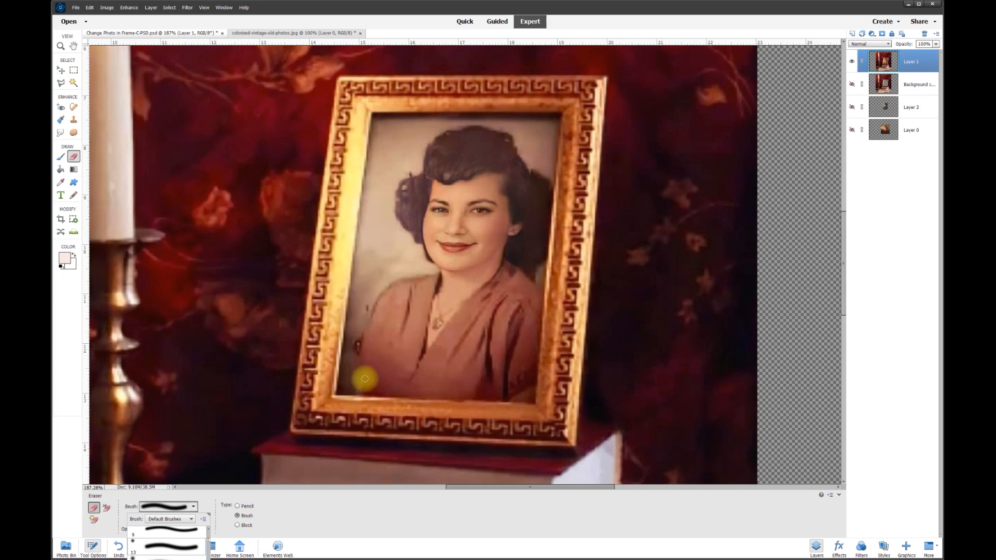
# - Erase straight strips of the woman's photo along all four inner edges of the gold frame on Layer 1
pyautogui.click(340, 391)
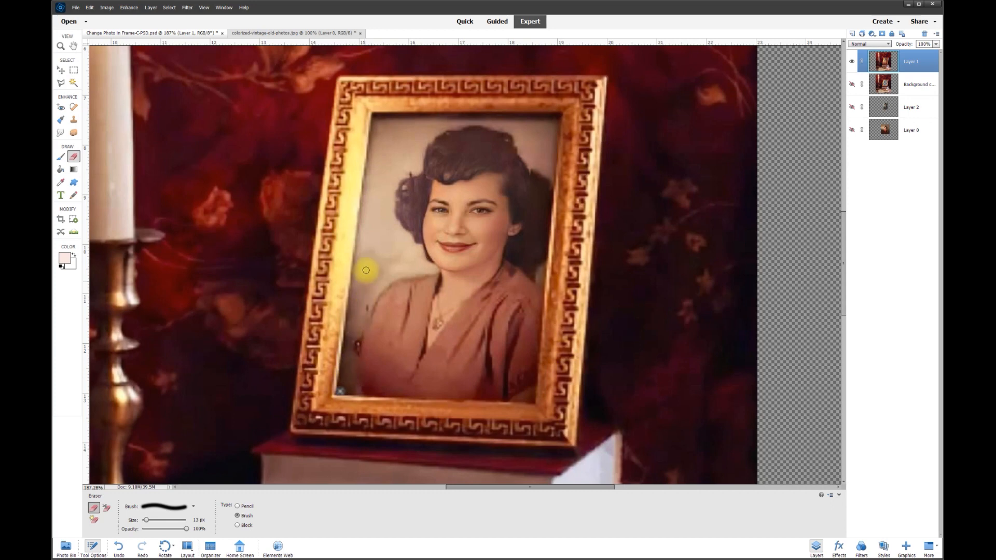
pyautogui.keyDown('shift'); pyautogui.click(375, 115); pyautogui.keyUp('shift')
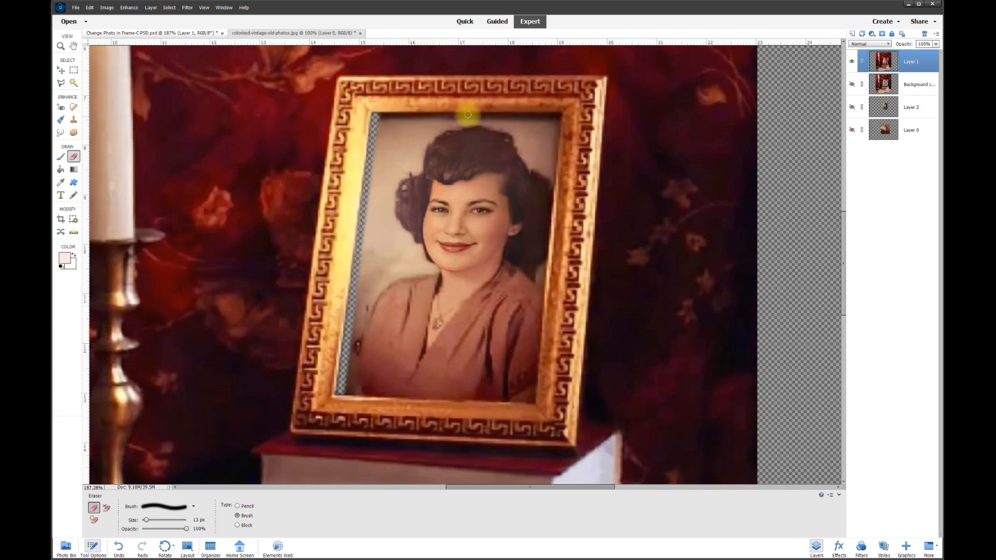
pyautogui.keyDown('shift'); pyautogui.click(556, 118); pyautogui.keyUp('shift')
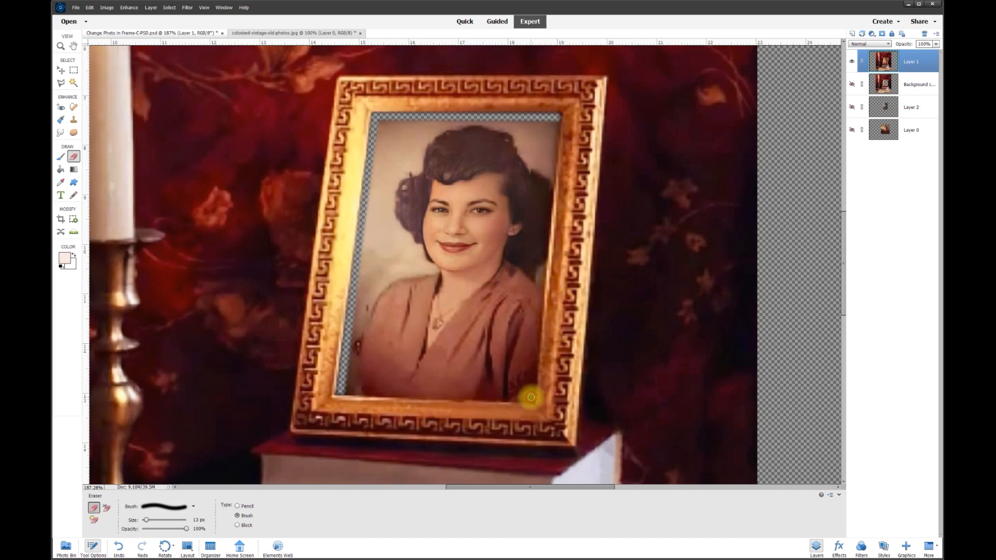
pyautogui.keyDown('shift'); pyautogui.click(531, 398); pyautogui.keyUp('shift')
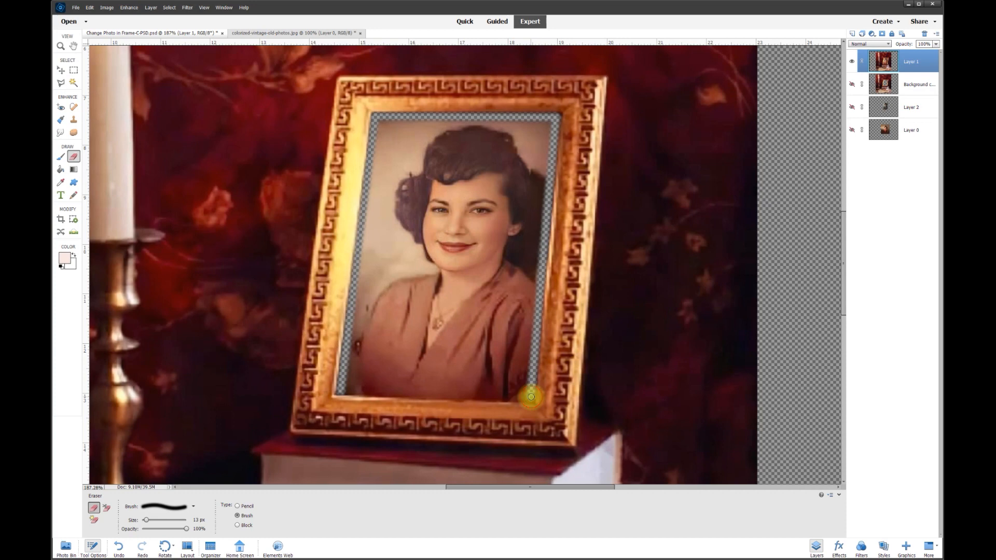
pyautogui.keyDown('shift'); pyautogui.click(341, 392); pyautogui.keyUp('shift')
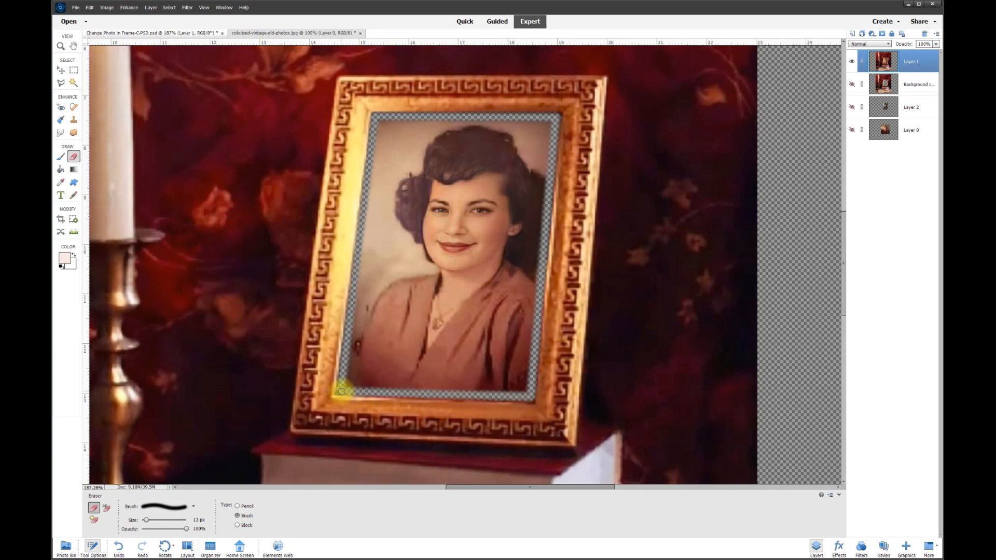
# - Outline the remaining woman's photo through the erased strips with the Polygonal Lasso, delete it from Layer 1, and deselect
pyautogui.click(61, 84)
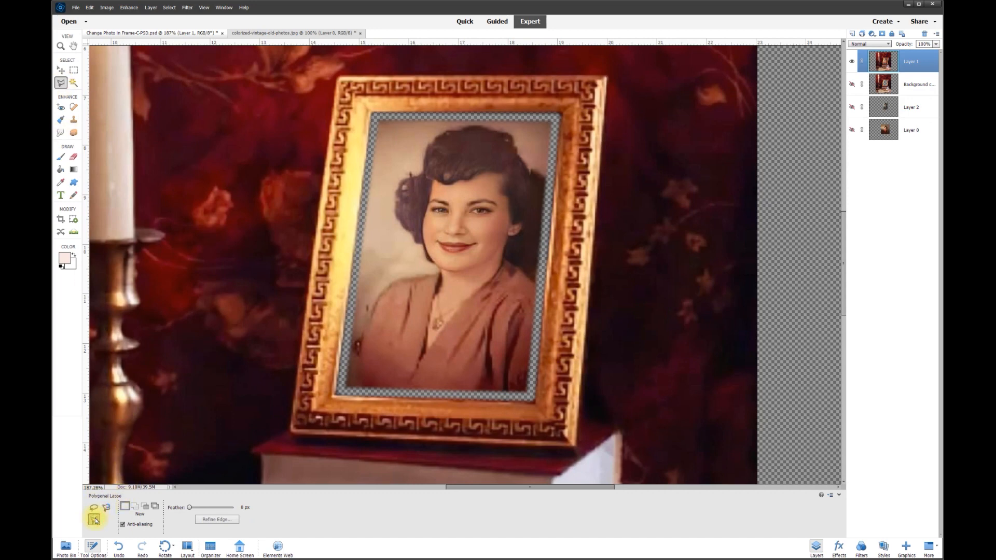
pyautogui.click(344, 392)
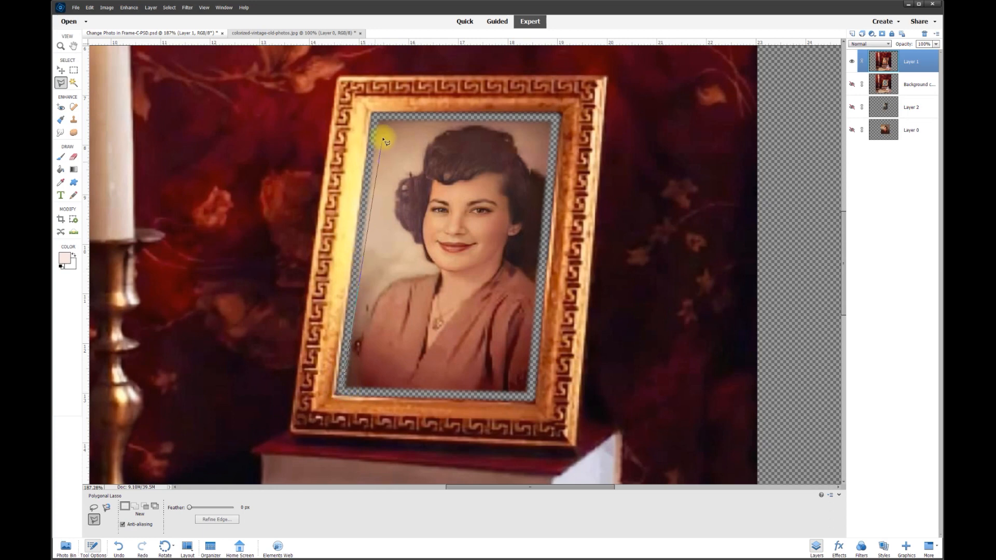
pyautogui.click(377, 117)
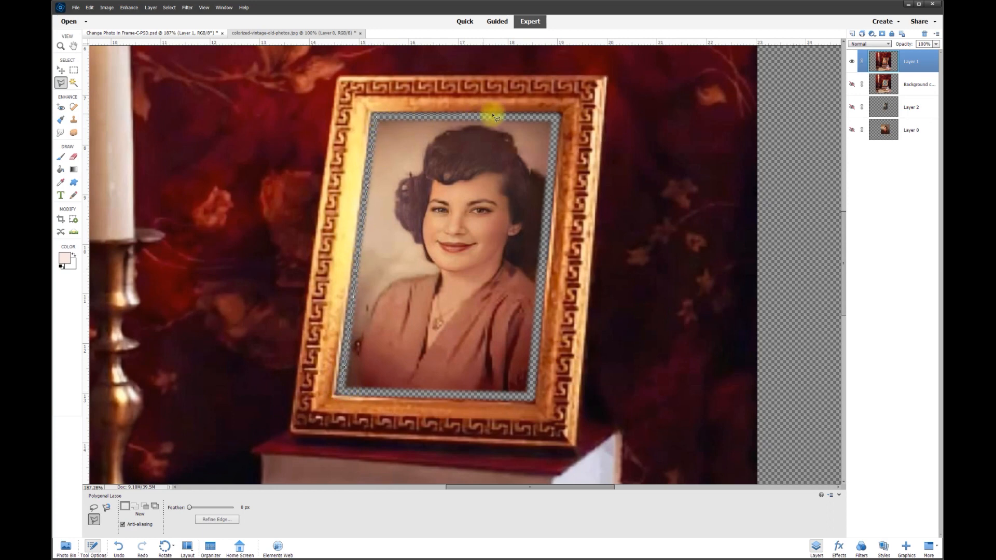
pyautogui.click(556, 118)
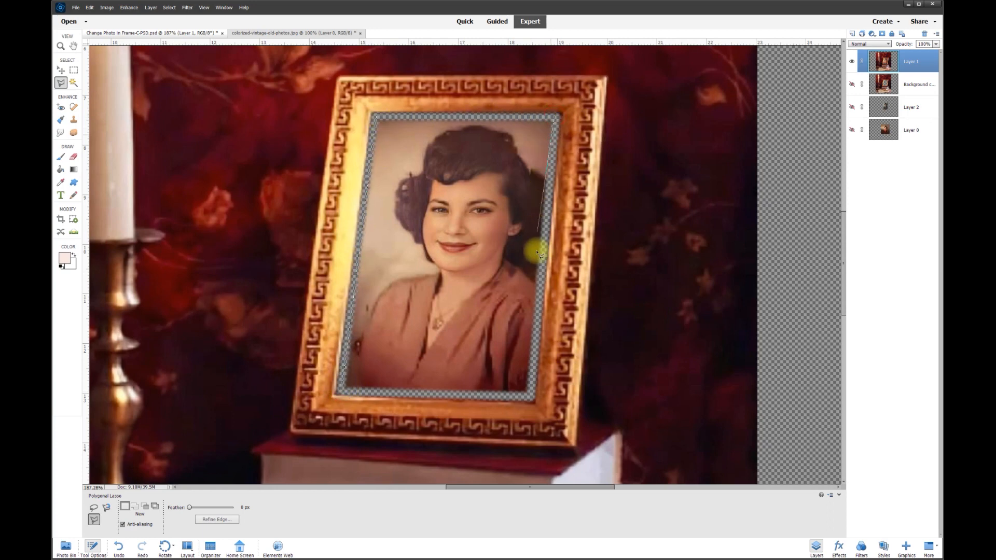
pyautogui.doubleClick(529, 398)
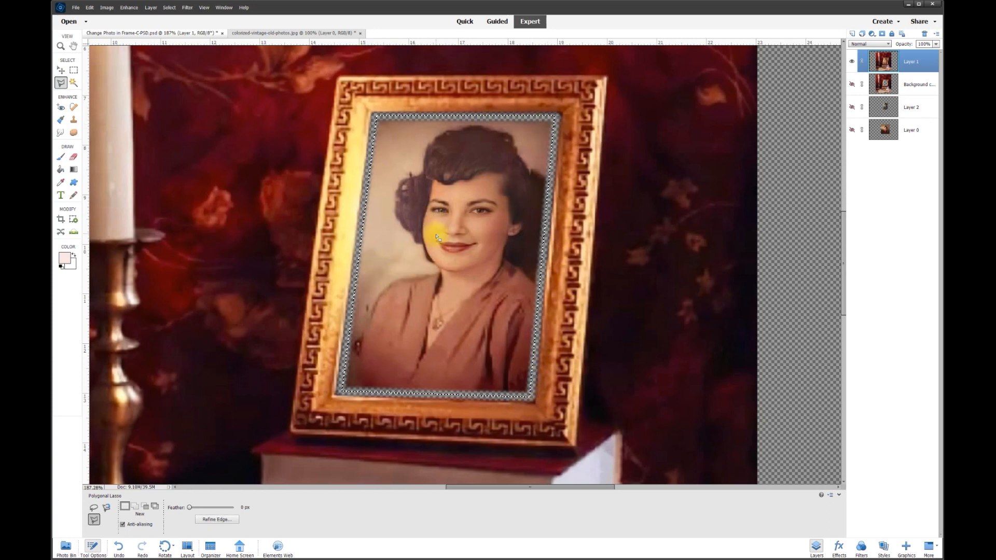
pyautogui.press('Delete')
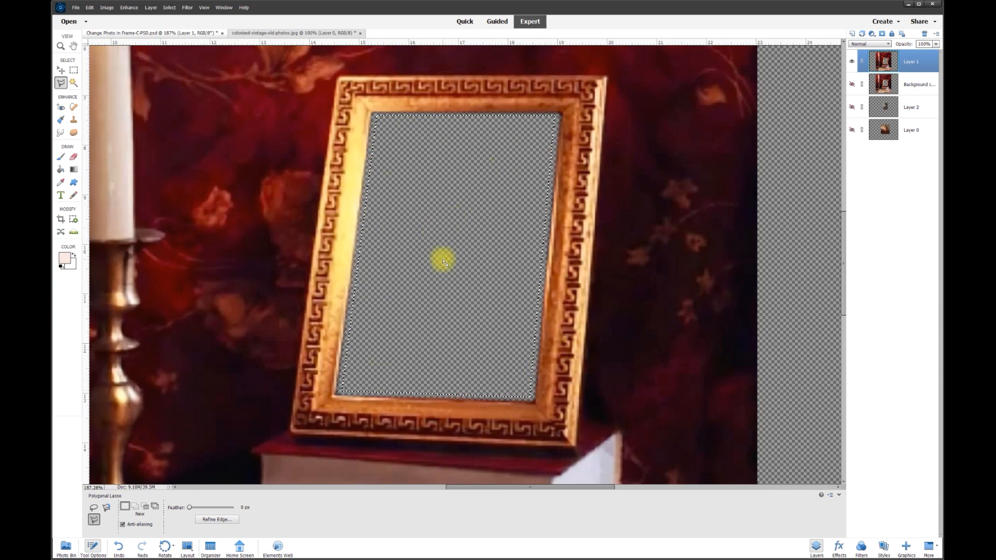
pyautogui.hotkey('ctrl', 'd')
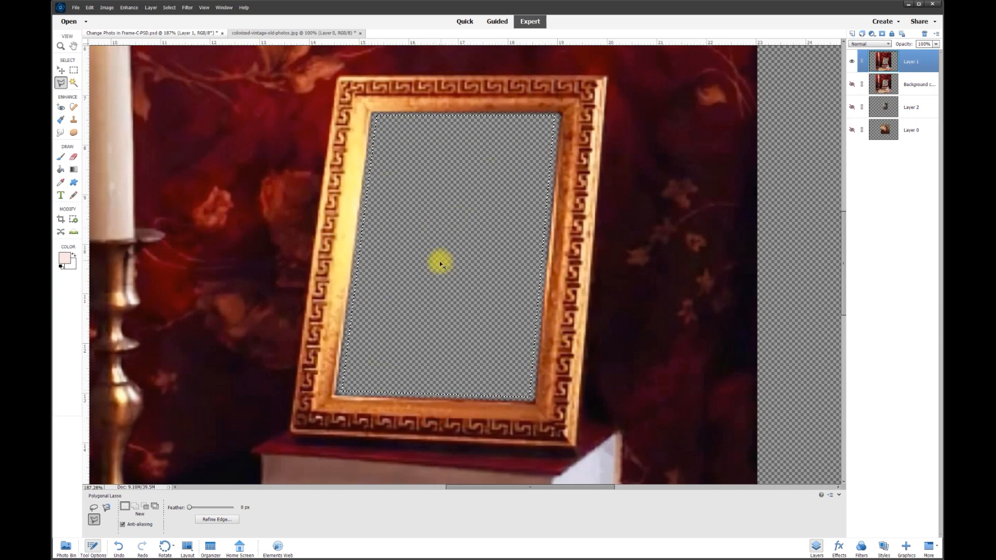
# - Move the cut-out frame picture on Layer 1 slightly upward on the canvas
pyautogui.click(61, 70)
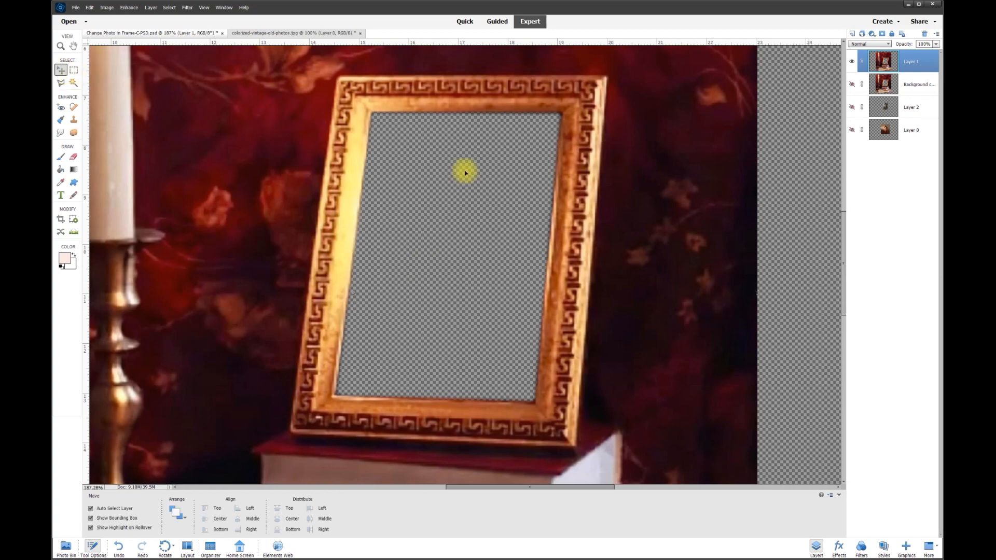
pyautogui.scroll(-6, 482, 191)
pyautogui.scroll(-3, 482, 193)
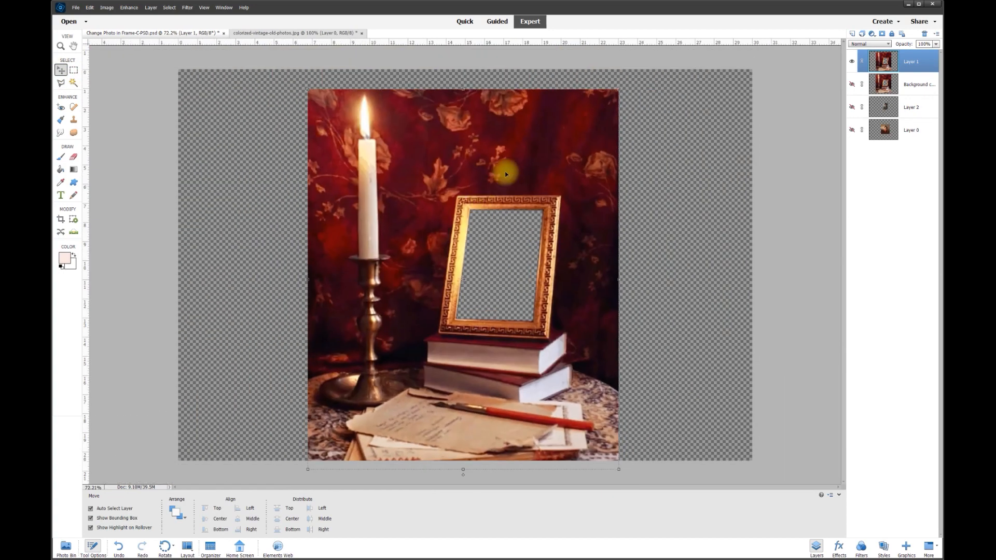
pyautogui.moveTo(562, 165); pyautogui.dragTo(534, 163)
pyautogui.moveTo(597, 224); pyautogui.dragTo(590, 186)
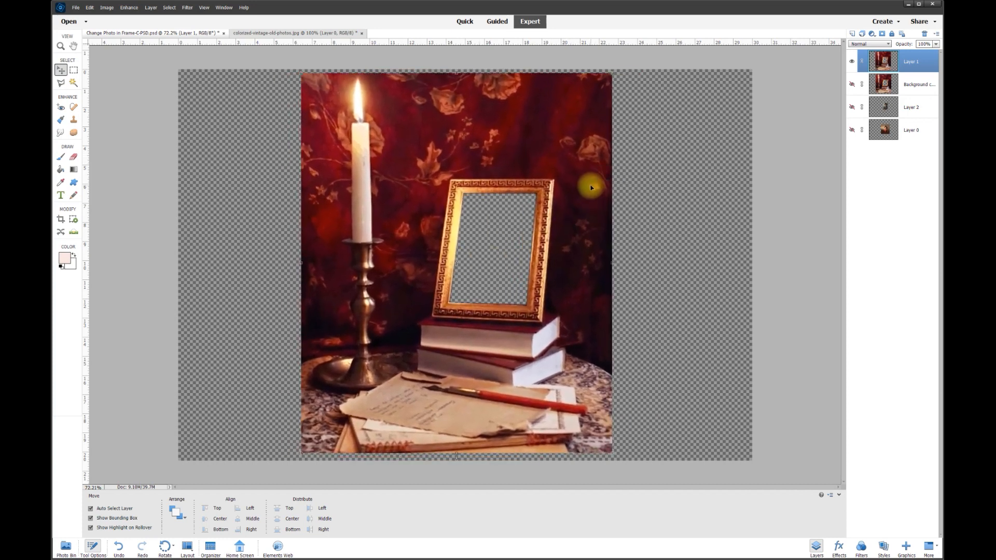
# - Show Layer 0 and Layer 2 and move their portraits out from behind the frame, one to each side
pyautogui.click(851, 131)
pyautogui.moveTo(500, 239); pyautogui.dragTo(730, 251)
pyautogui.click(852, 107)
pyautogui.moveTo(501, 218); pyautogui.dragTo(243, 231)
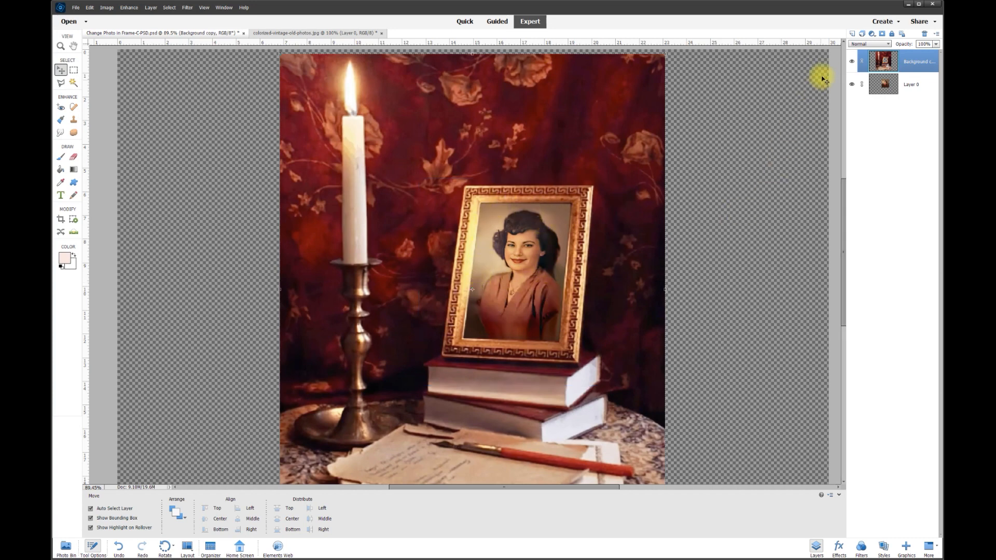
# - Toggle the Background copy and Layer 0 layers off and on to inspect the frame cut-out and the portrait behind it
pyautogui.click(852, 61)
pyautogui.click(851, 62)
pyautogui.click(851, 84)
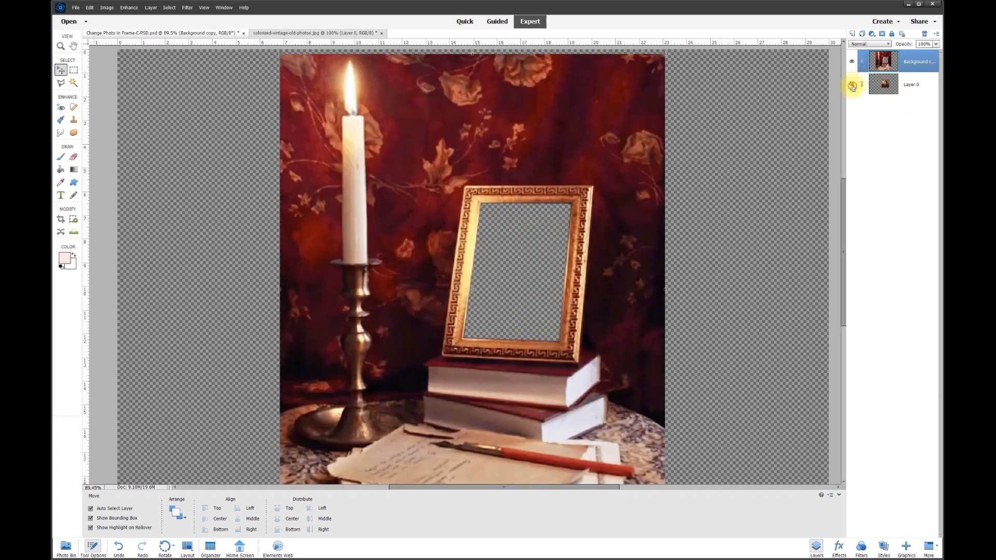
pyautogui.click(852, 84)
# - Add a blank layer directly above Layer 0 and set the foreground color to near-black 030303
pyautogui.click(912, 85)
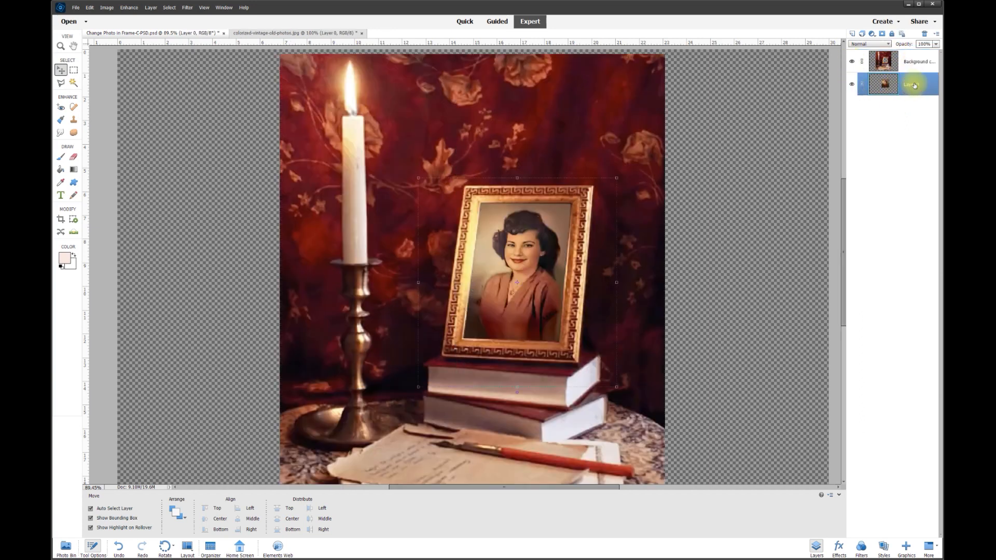
pyautogui.click(852, 35)
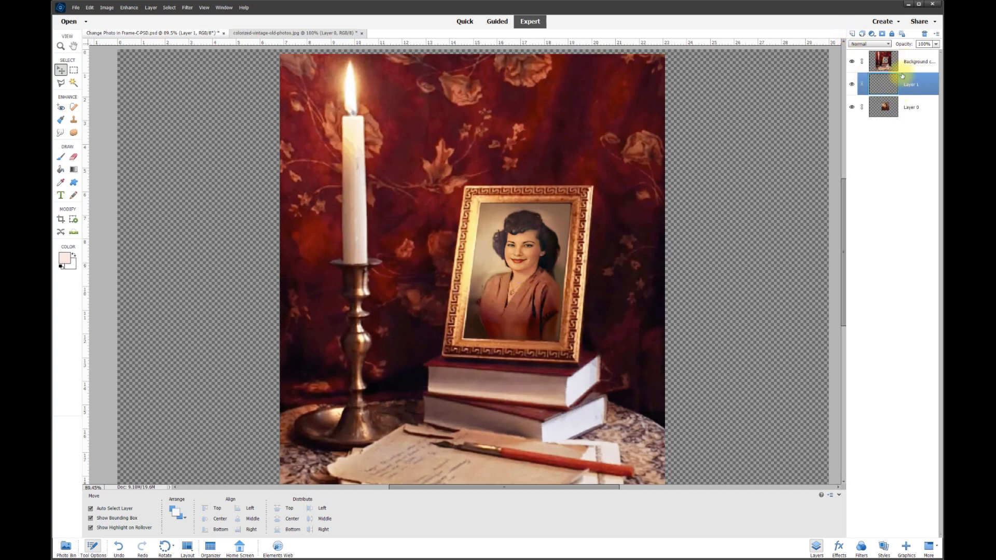
pyautogui.click(66, 261)
pyautogui.moveTo(452, 142); pyautogui.dragTo(446, 151)
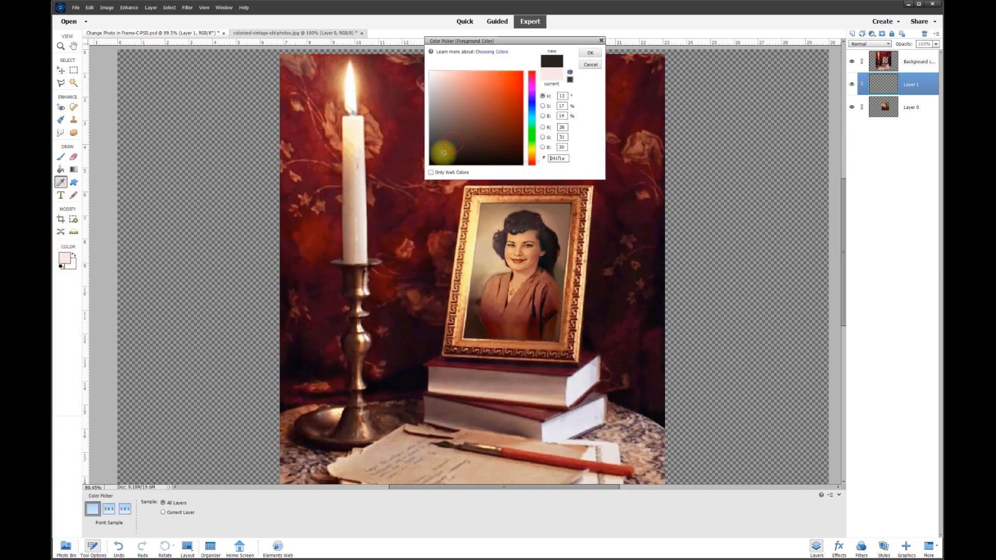
pyautogui.moveTo(517, 99); pyautogui.dragTo(436, 159)
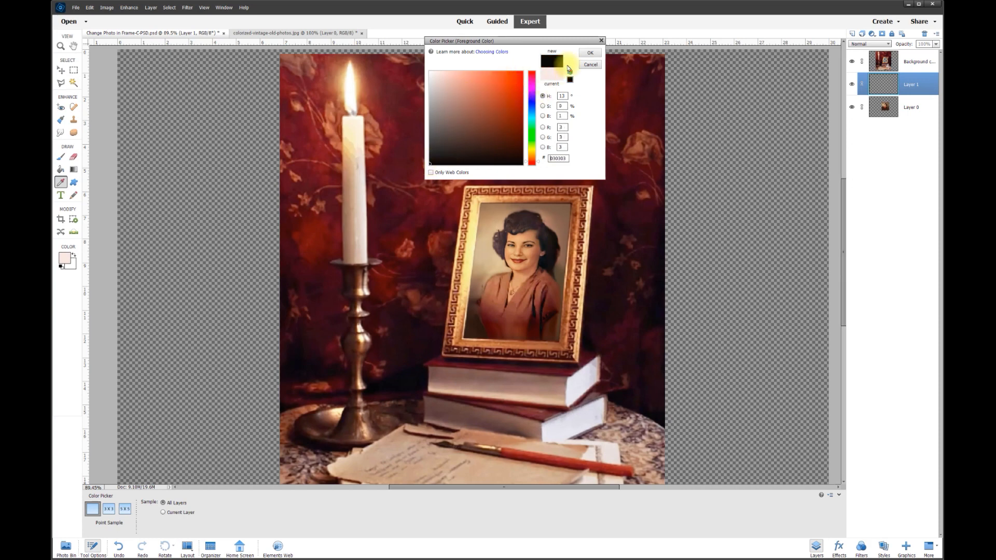
pyautogui.click(590, 53)
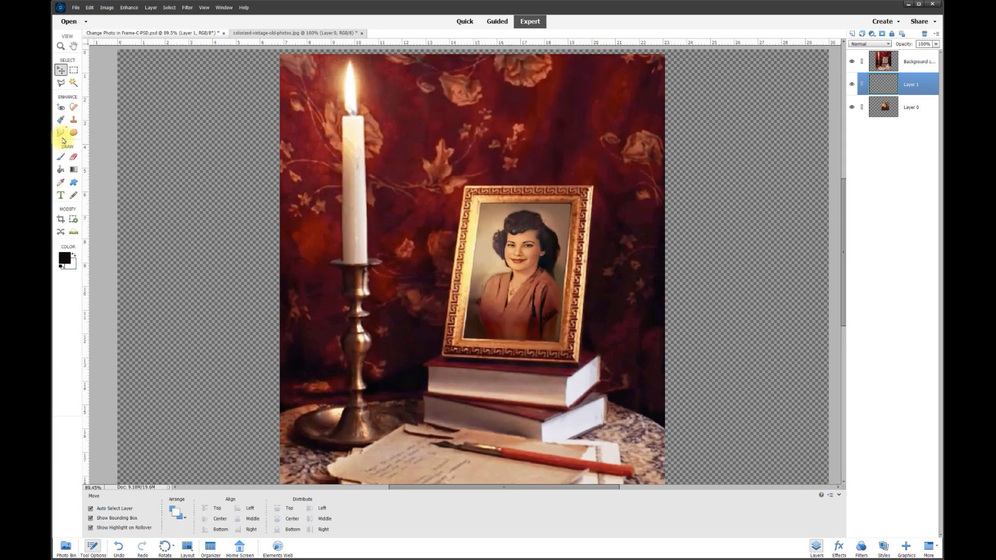
# - Set up the Brush with a size of 75 px for painting a shadow on Layer 1
pyautogui.click(61, 157)
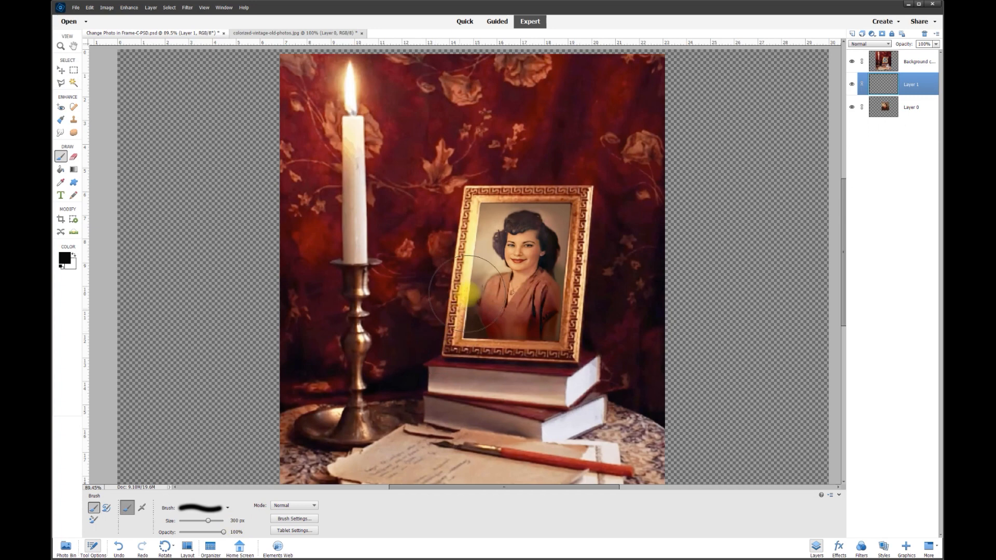
pyautogui.moveTo(506, 248)
pyautogui.mouseDown()
pyautogui.moveTo(520, 285)
pyautogui.moveTo(533, 254)
pyautogui.moveTo(493, 271)
pyautogui.mouseUp()
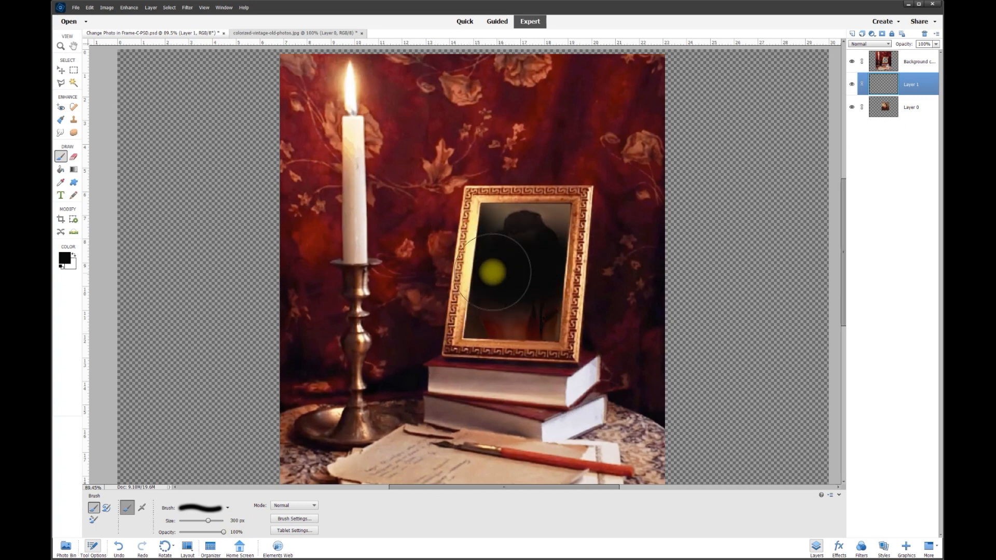
pyautogui.hotkey('ctrl', 'z')
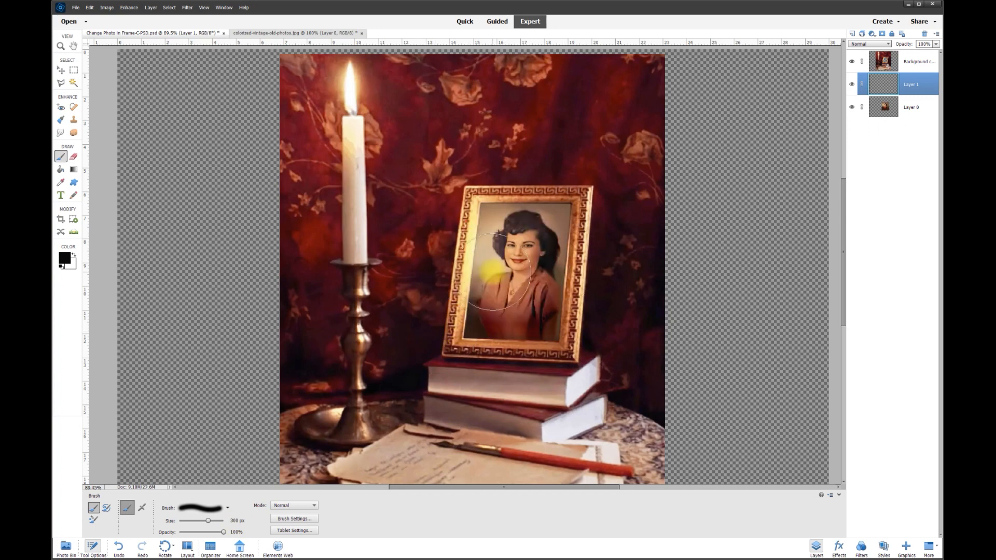
pyautogui.click(238, 521)
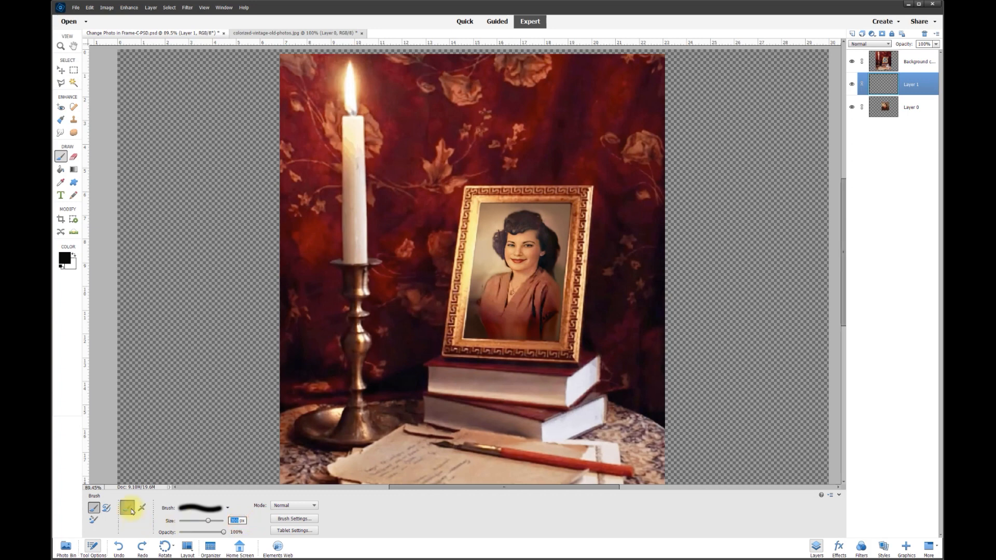
pyautogui.write('75')
pyautogui.click(228, 508)
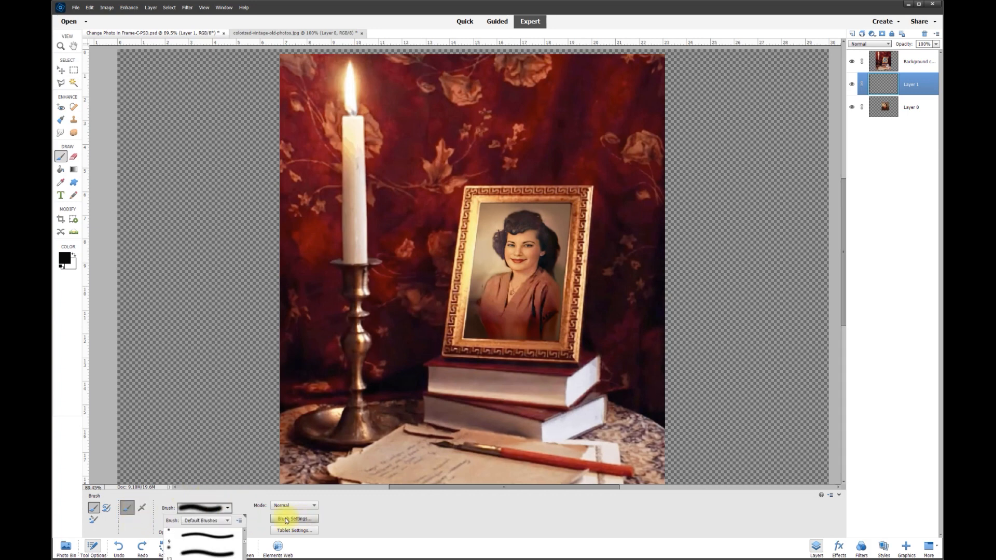
pyautogui.click(256, 521)
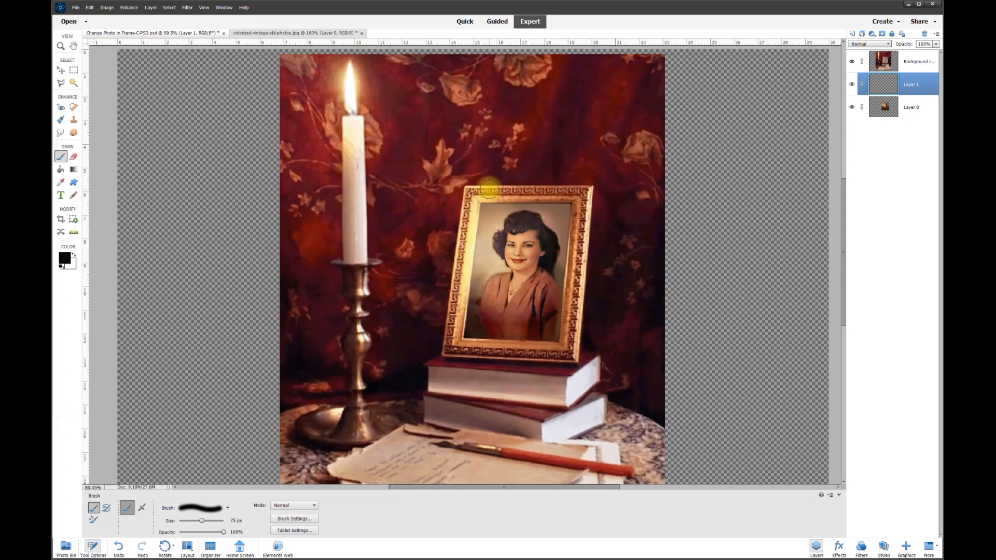
# - Paint straight dark shadow strokes on Layer 1 along the left and top inner edges of the frame
pyautogui.keyDown('shift'); pyautogui.click(482, 204); pyautogui.keyUp('shift')
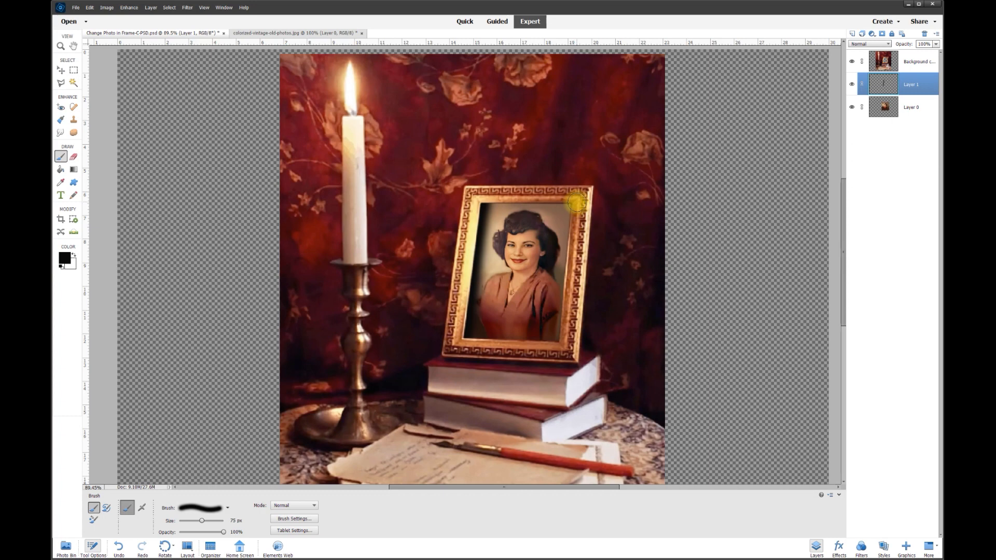
pyautogui.keyDown('shift'); pyautogui.click(576, 203); pyautogui.keyUp('shift')
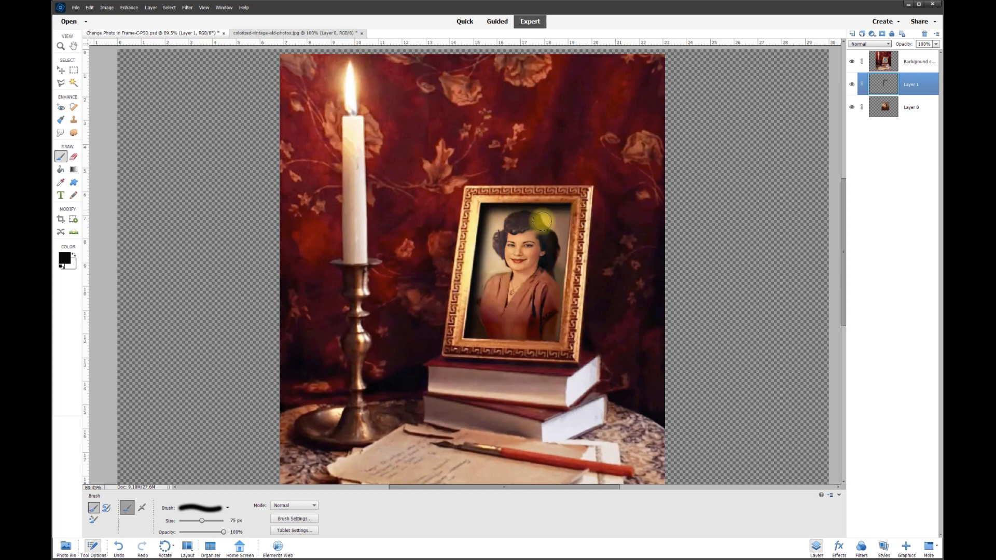
pyautogui.click(69, 73)
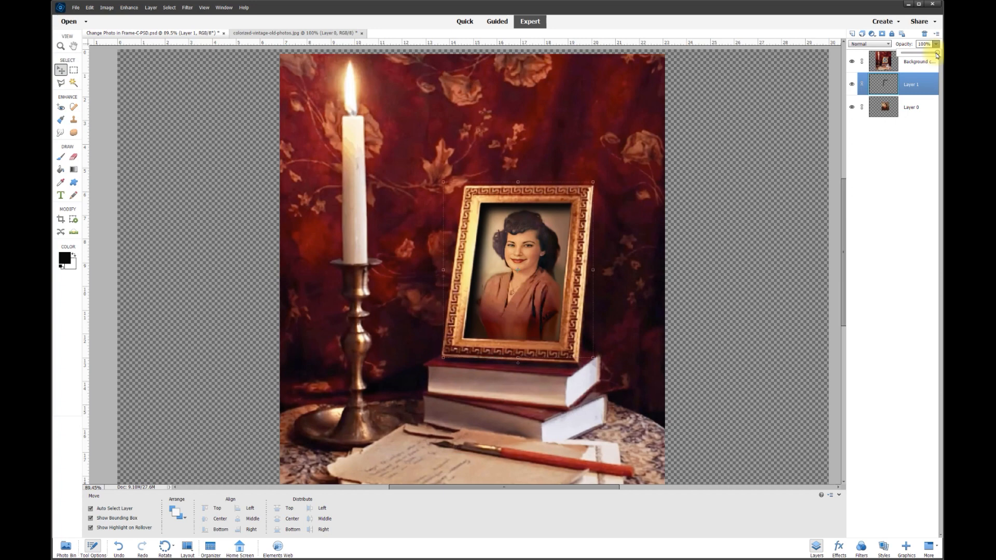
# - Lower Layer 1's opacity to about 30% and compare the framed portrait with the shadow hidden and shown
pyautogui.moveTo(923, 54); pyautogui.dragTo(916, 54)
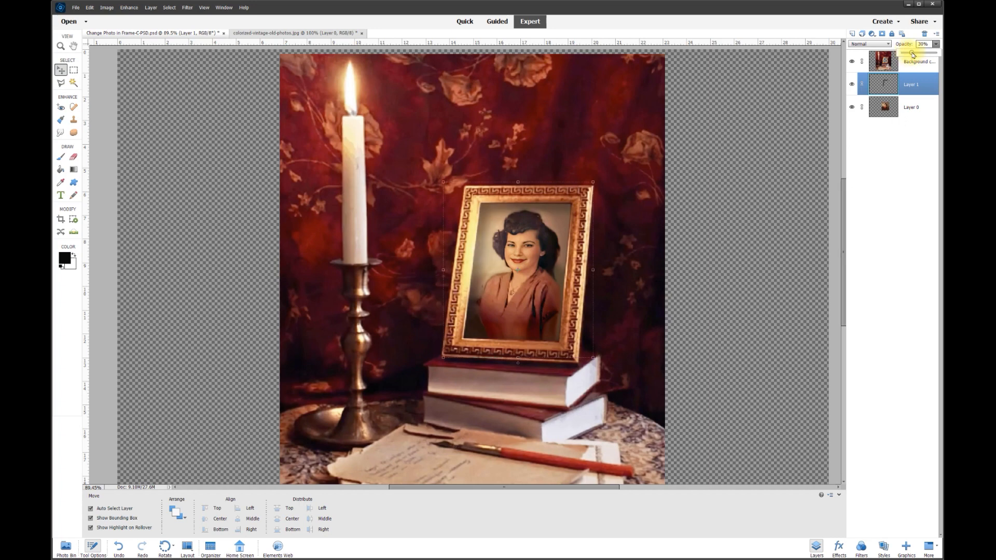
pyautogui.moveTo(912, 54); pyautogui.dragTo(910, 53)
pyautogui.click(852, 86)
pyautogui.click(852, 86)
pyautogui.click(852, 86)
pyautogui.click(852, 86)
pyautogui.click(689, 196)
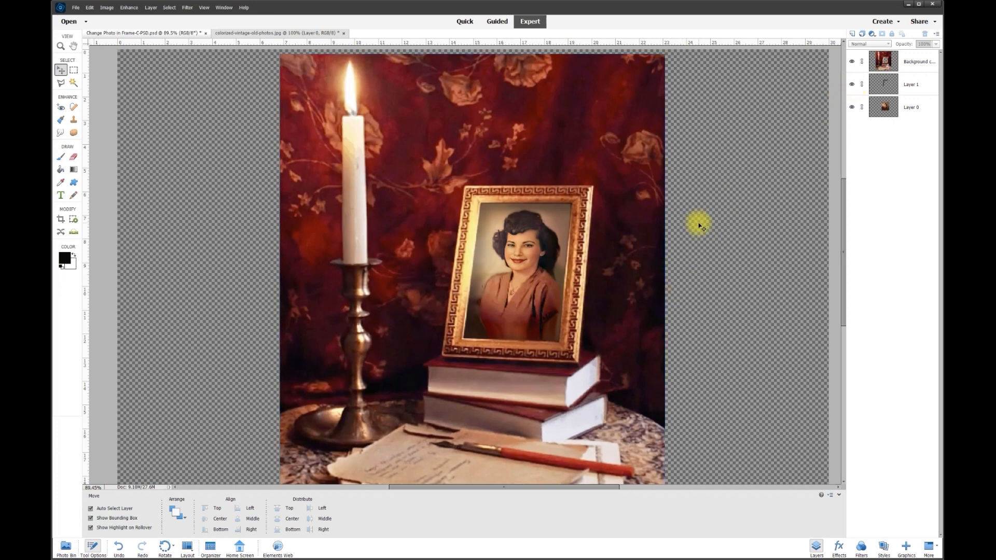
pyautogui.scroll(-2, 695, 223)
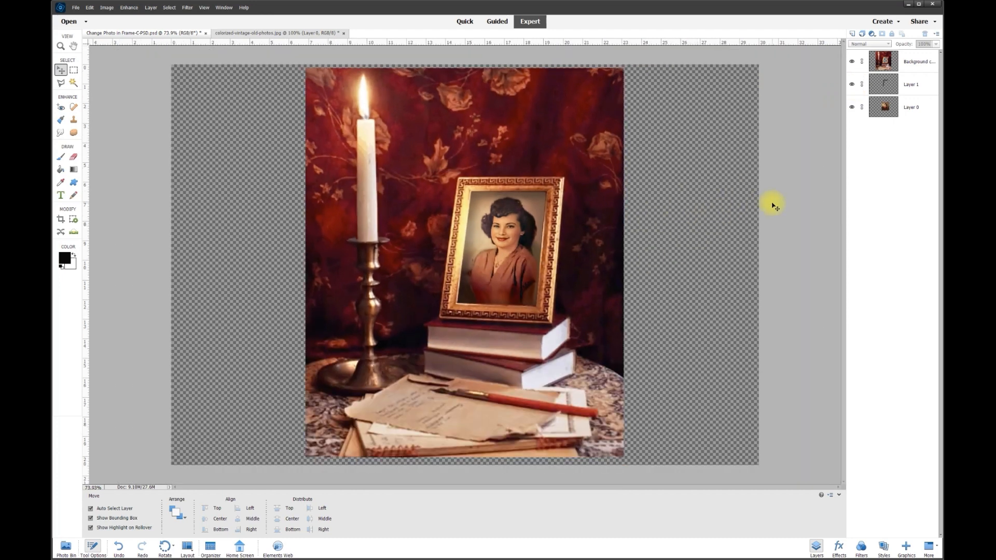